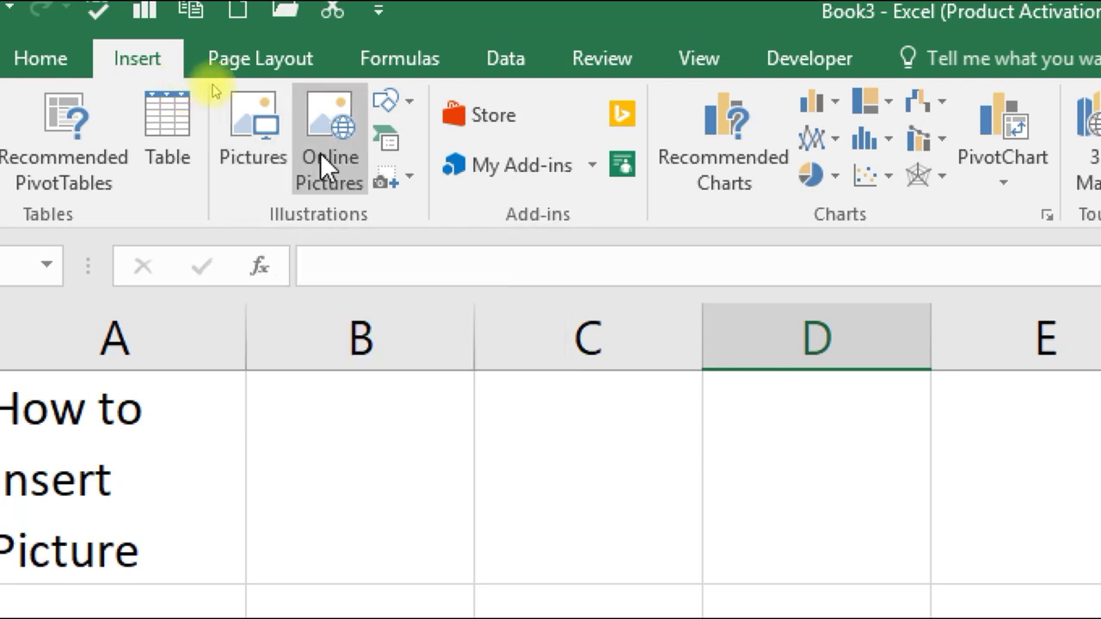
- Insert the GREAT BIG STORY logo from Pictures, shrink it to 1.46" by 2.58", and place it beside the heading
{"action": "left_click", "coordinate": [246, 152]}
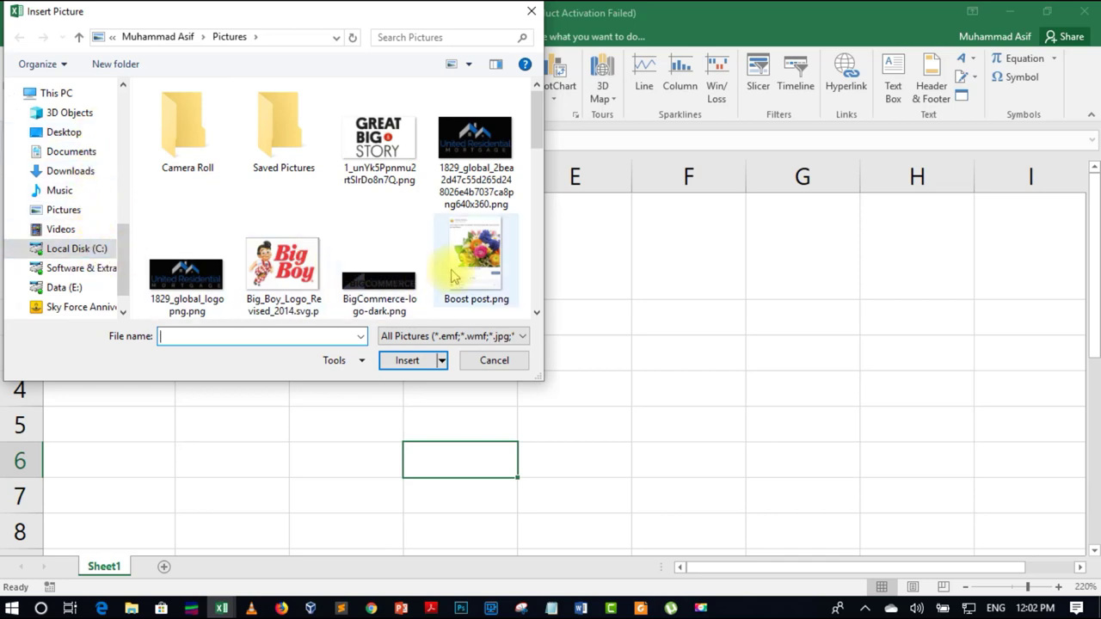
{"action": "mouse_move", "coordinate": [475, 259]}
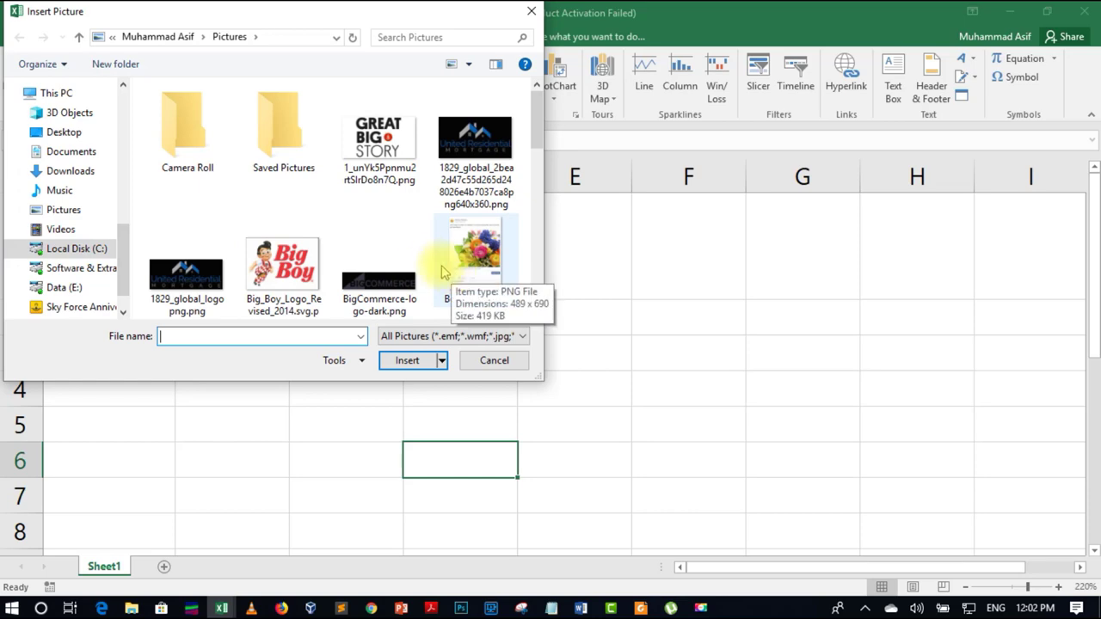
{"action": "double_click", "coordinate": [385, 155]}
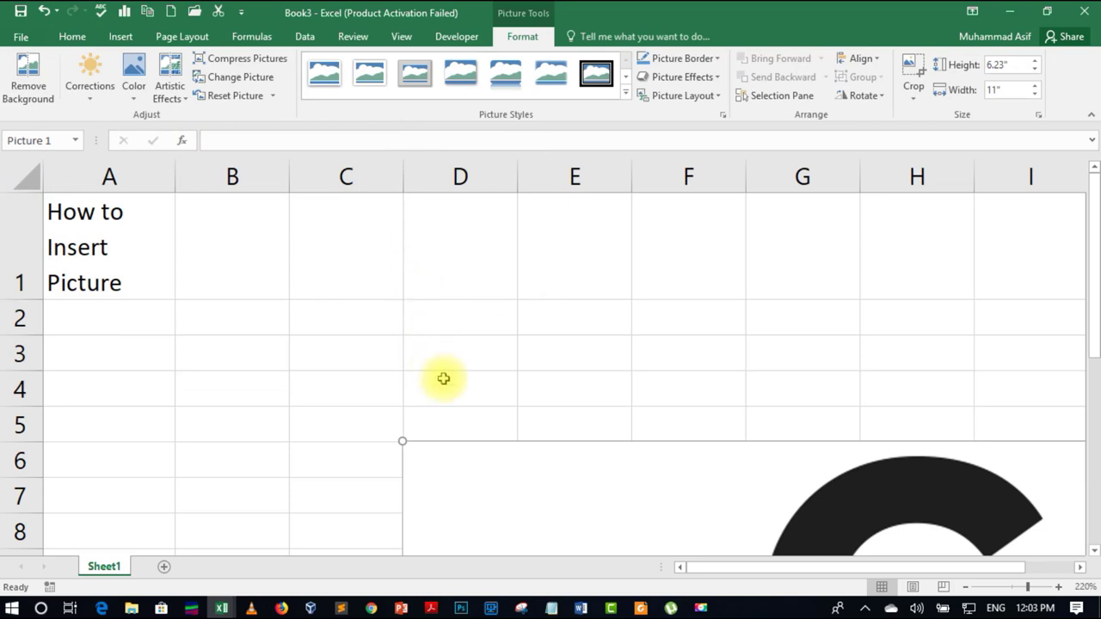
{"action": "left_click_drag", "start_coordinate": [542, 469], "coordinate": [207, 282]}
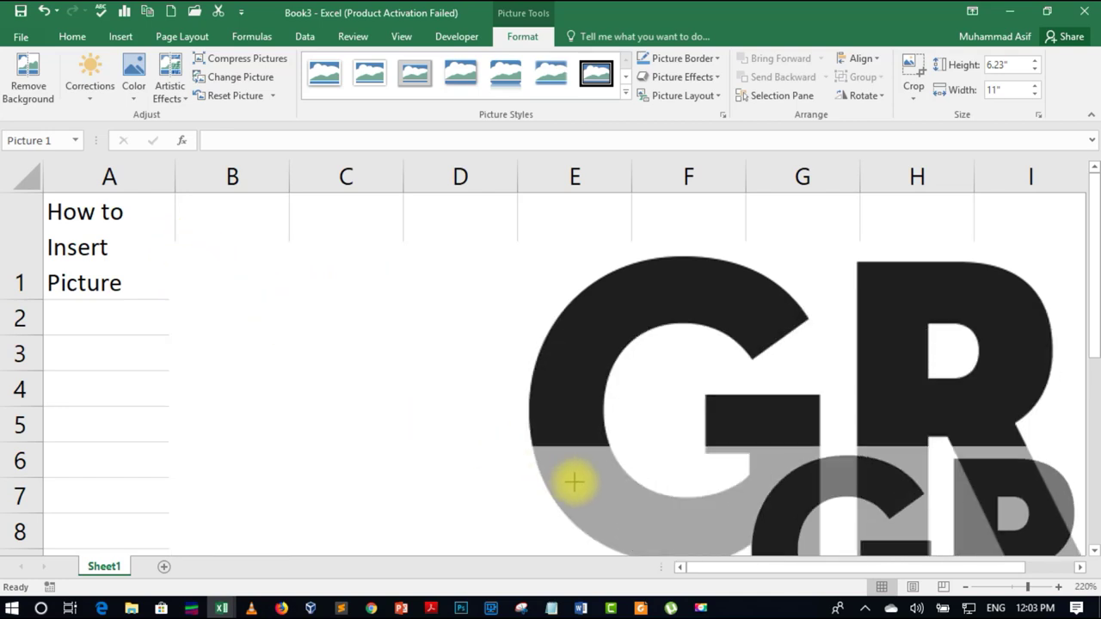
{"action": "left_click_drag", "start_coordinate": [168, 238], "coordinate": [573, 472]}
{"action": "mouse_move", "coordinate": [749, 504]}
{"action": "left_mouse_down"}
{"action": "mouse_move", "coordinate": [118, 262]}
{"action": "mouse_move", "coordinate": [388, 434]}
{"action": "left_mouse_up"}
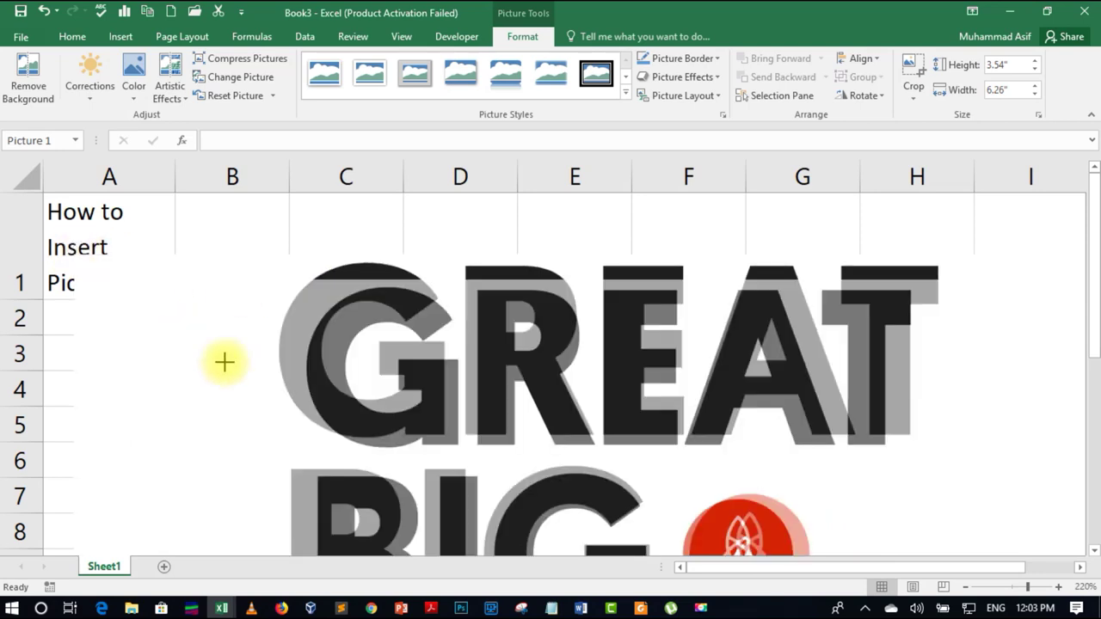
{"action": "left_click_drag", "start_coordinate": [509, 480], "coordinate": [260, 297]}
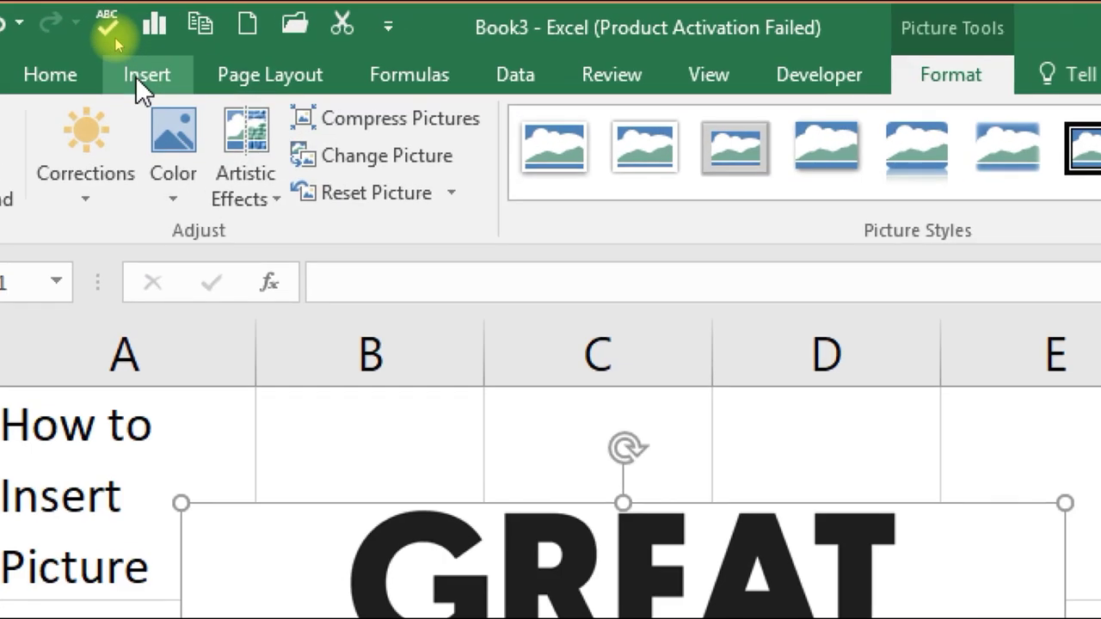
- Search Online Pictures on Bing for 'charts'
{"action": "left_click", "coordinate": [118, 38]}
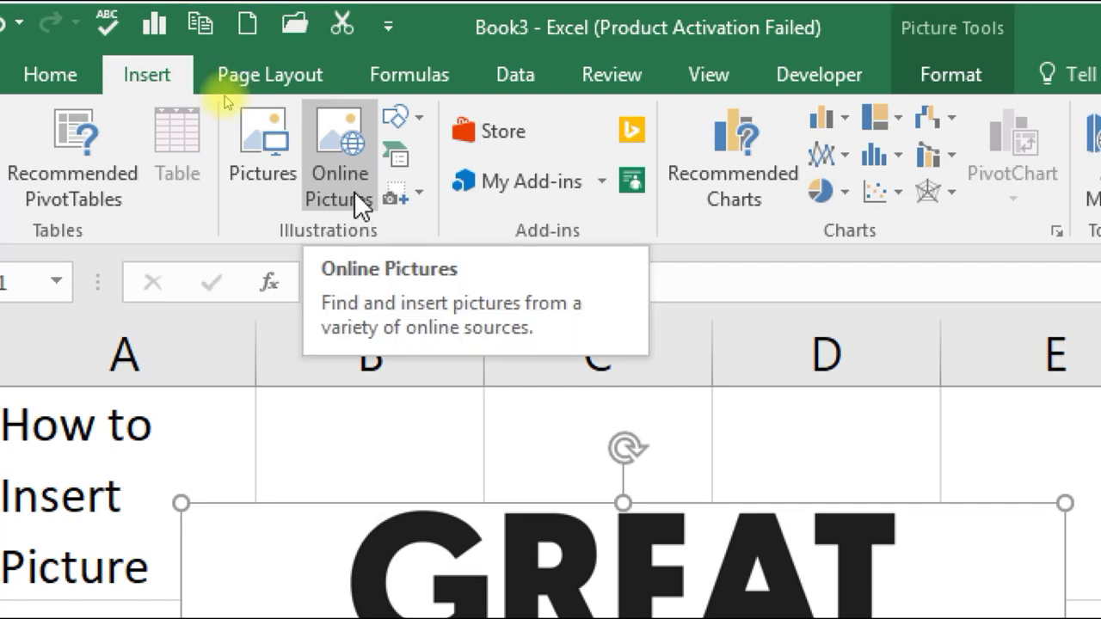
{"action": "left_click", "coordinate": [340, 156]}
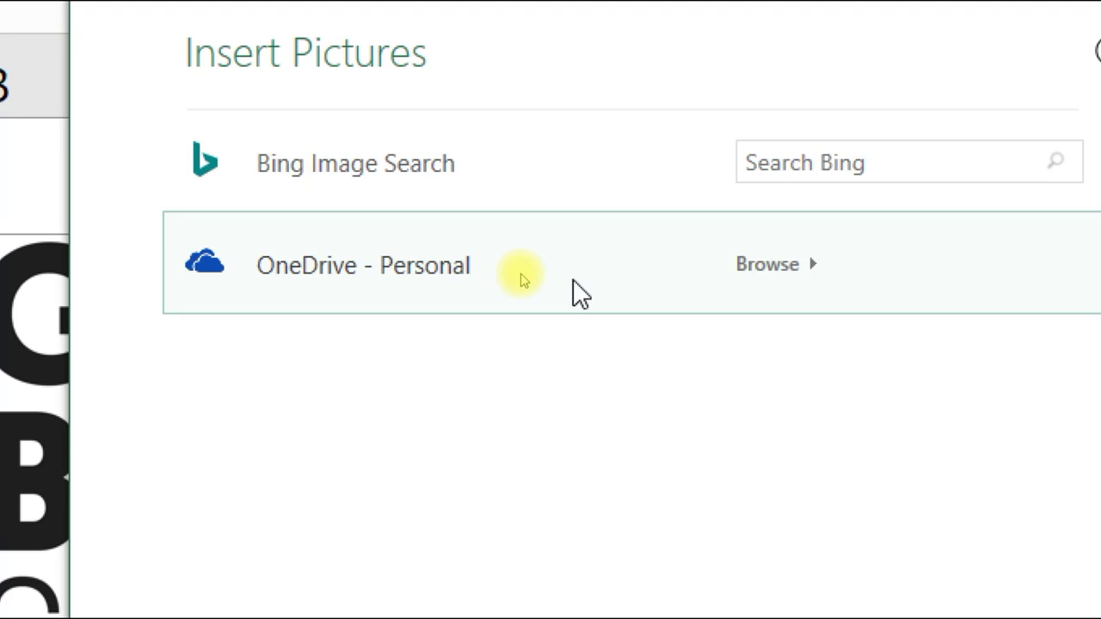
{"action": "left_click", "coordinate": [847, 160]}
{"action": "type", "text": "charts"}
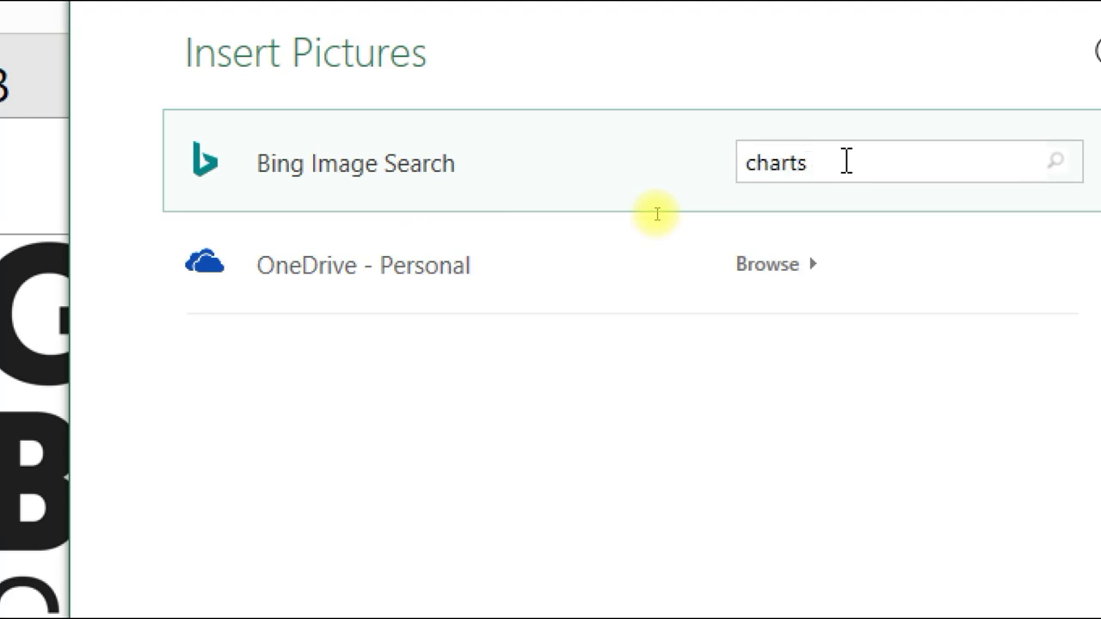
{"action": "key", "text": "Return"}
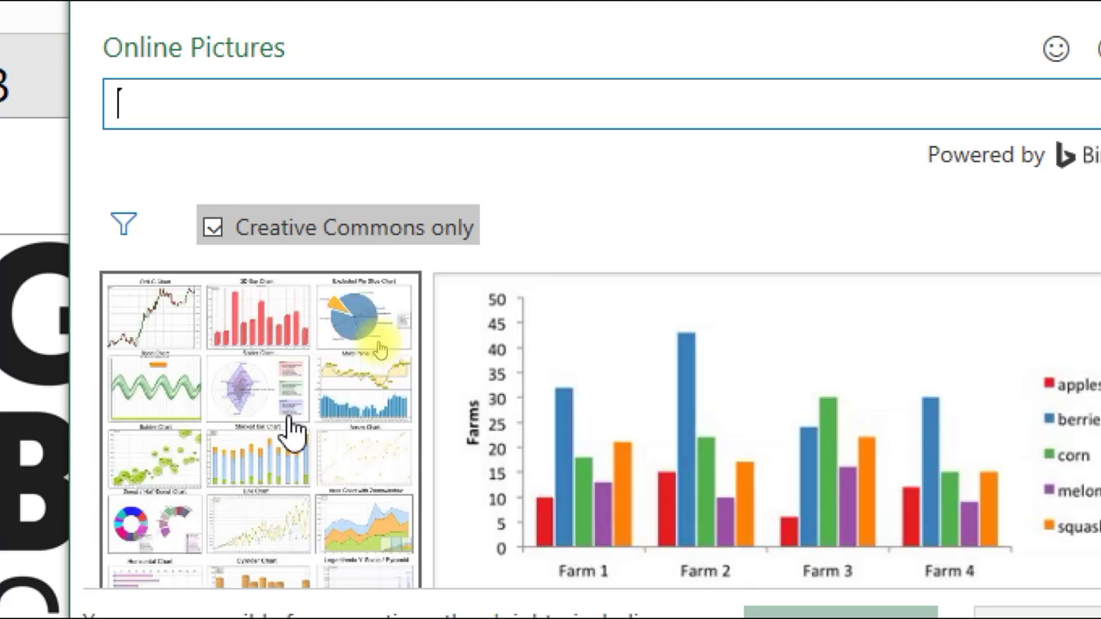
- Insert the Bing pie chart image of element shares and move it up beside the logo
{"action": "left_click", "coordinate": [688, 550]}
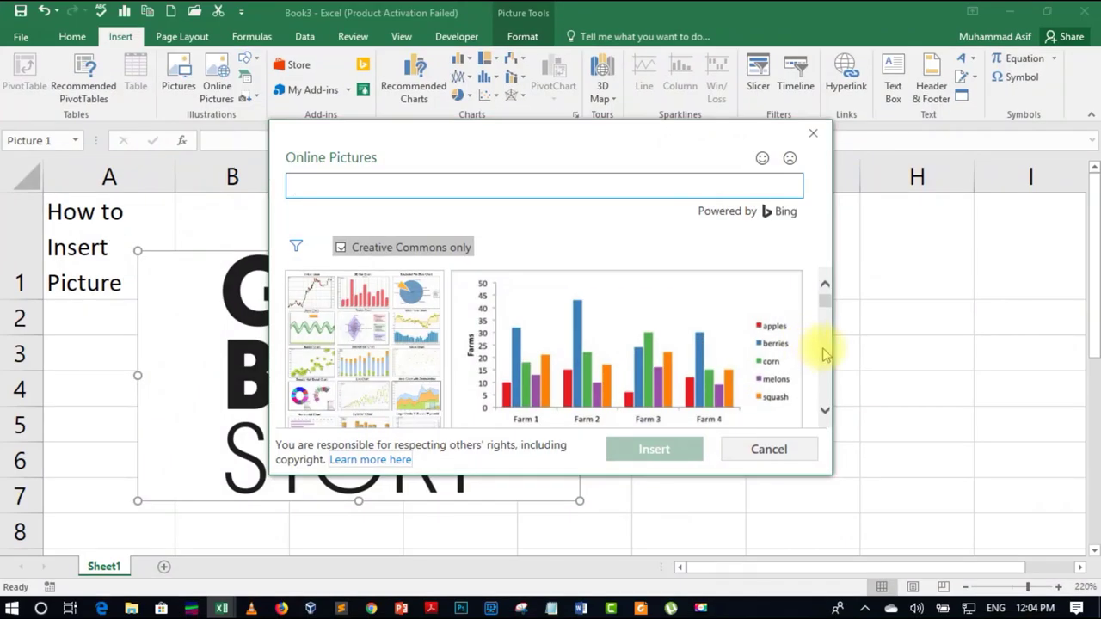
{"action": "scroll", "coordinate": [824, 353], "scroll_direction": "down", "scroll_amount": 5}
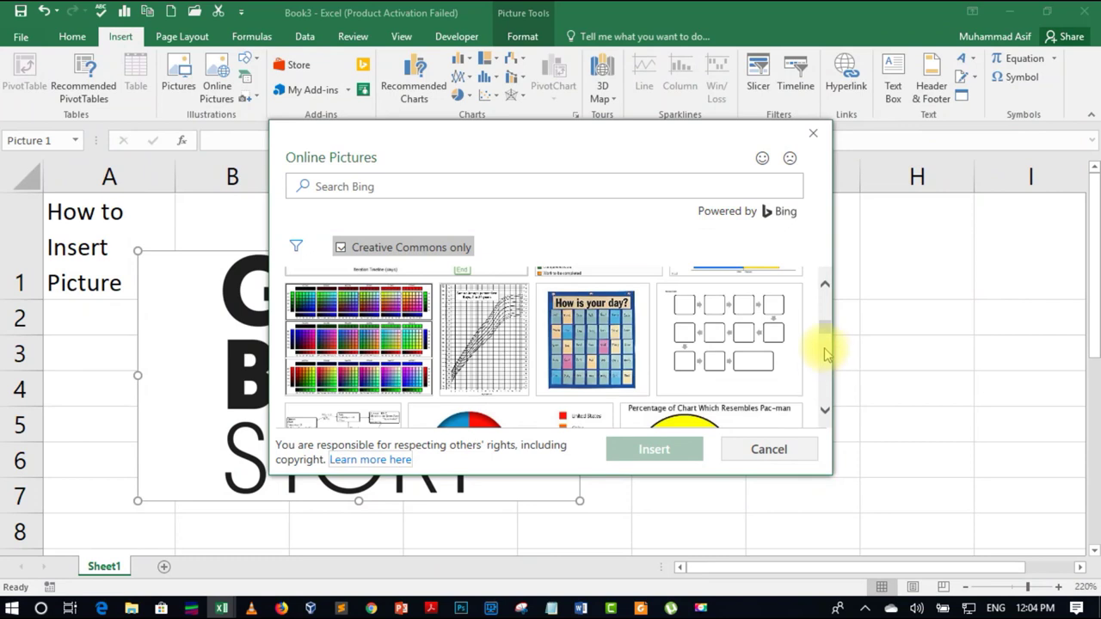
{"action": "left_click_drag", "start_coordinate": [826, 336], "coordinate": [826, 357]}
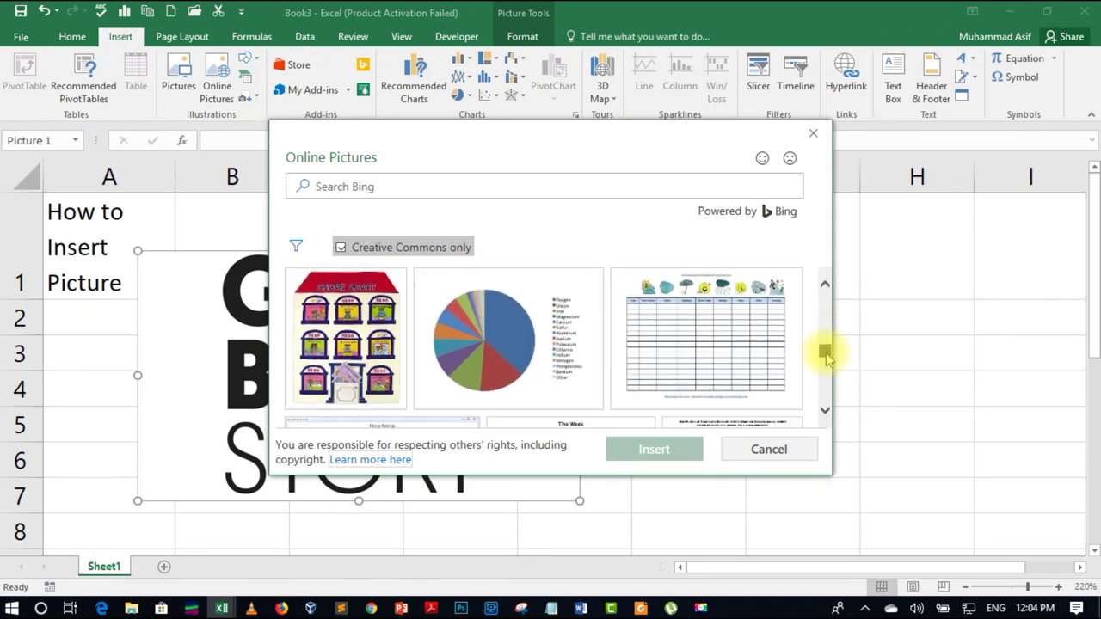
{"action": "left_click", "coordinate": [536, 344]}
{"action": "left_click", "coordinate": [656, 443]}
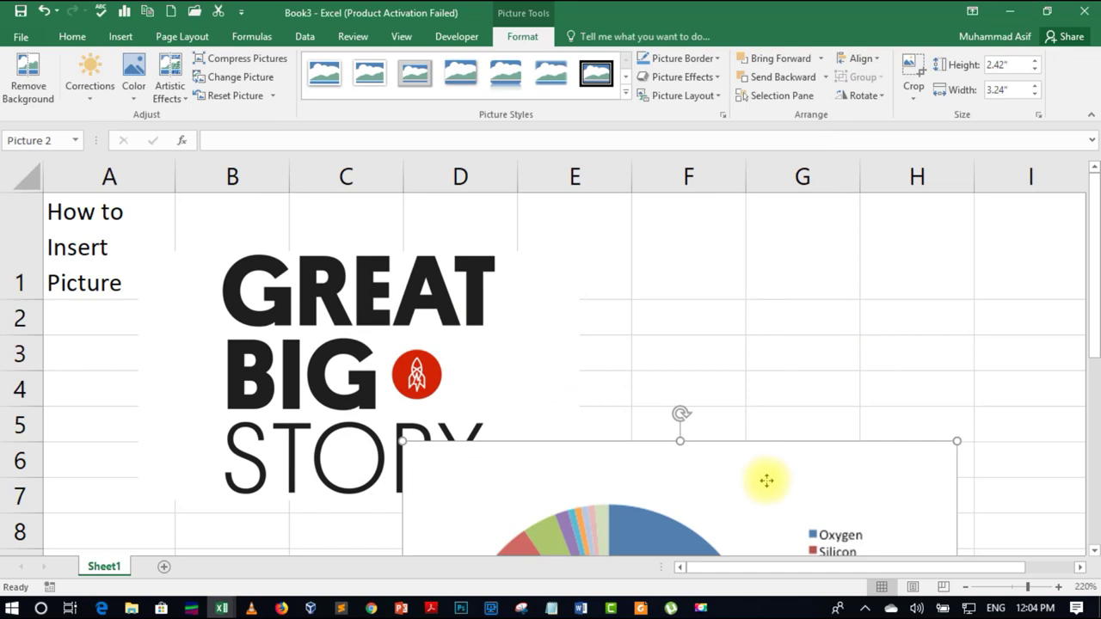
{"action": "left_click_drag", "start_coordinate": [772, 459], "coordinate": [754, 245]}
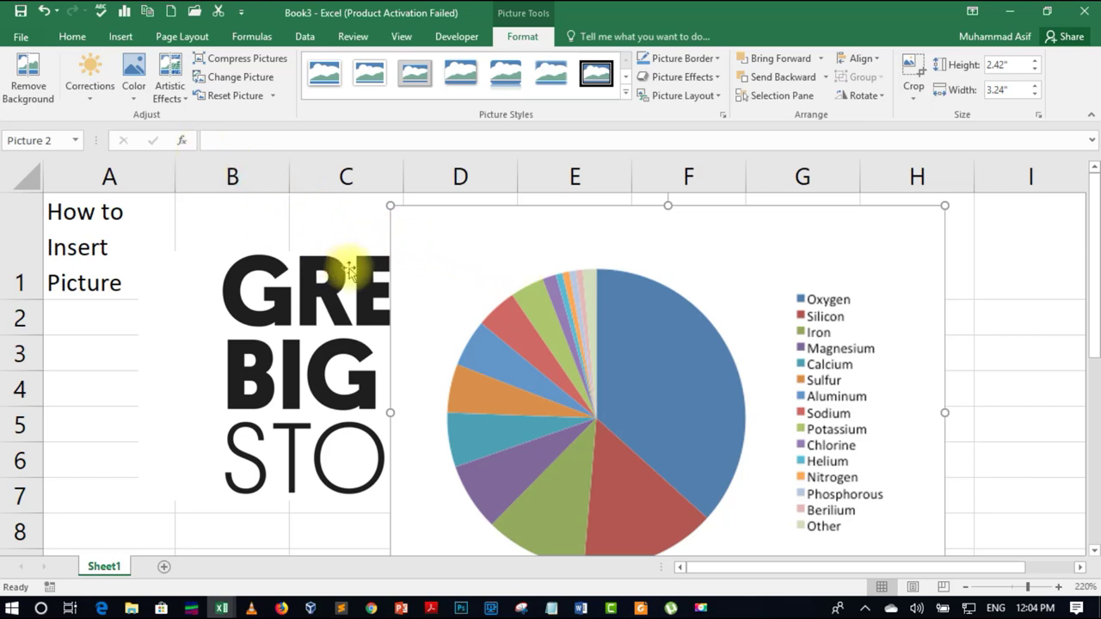
- Set the pie chart picture to Brightness 0% Contrast -40% and Saturation 400%
{"action": "left_click", "coordinate": [87, 99]}
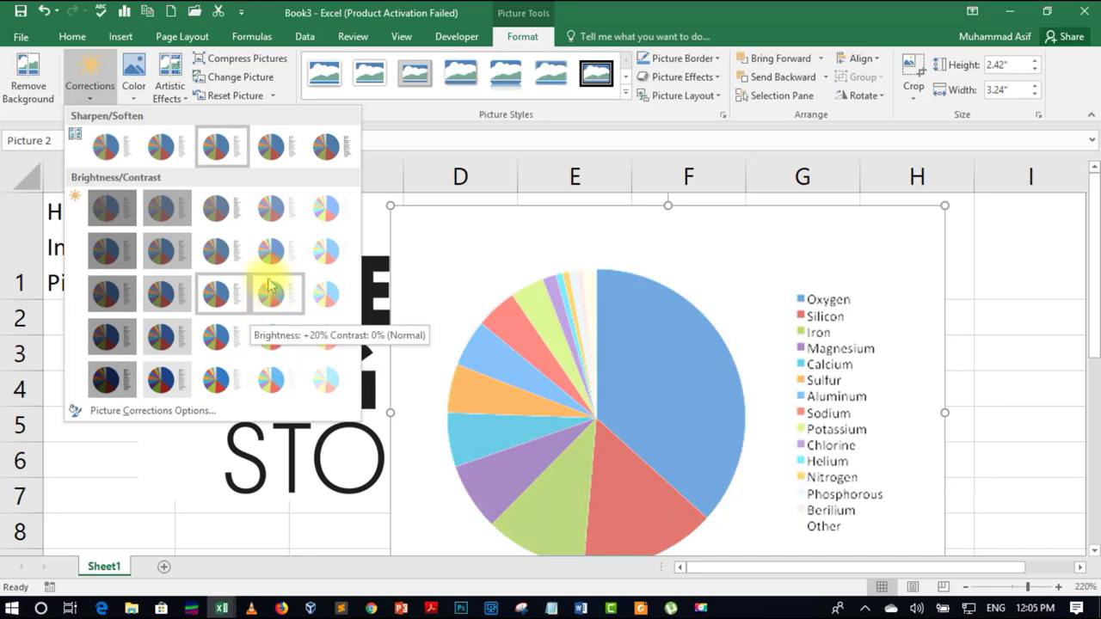
{"action": "left_click", "coordinate": [219, 215]}
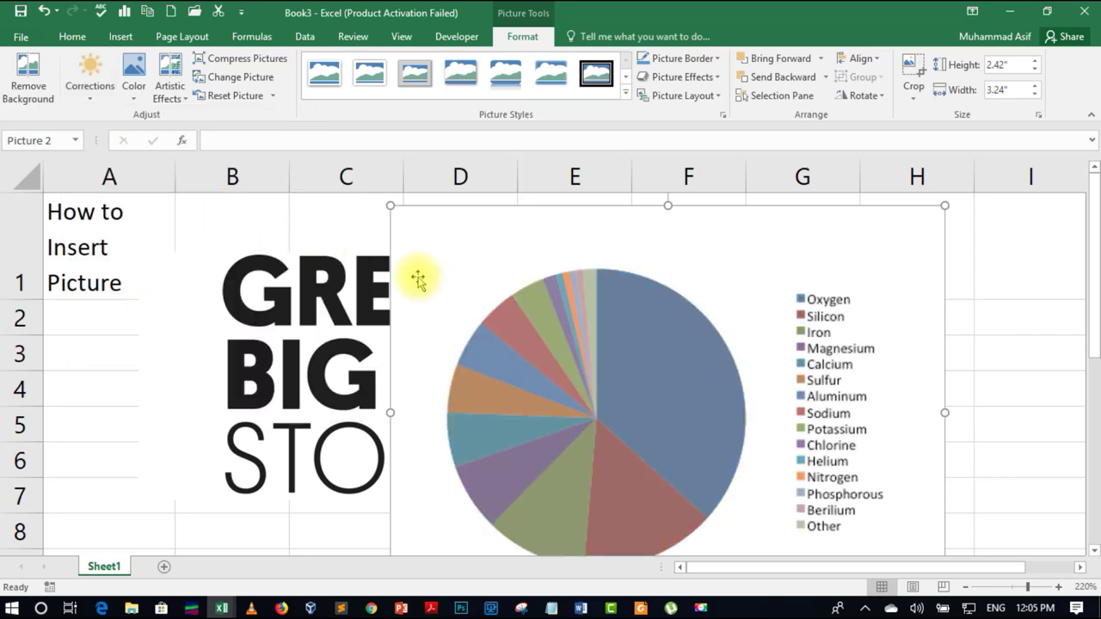
{"action": "left_click", "coordinate": [145, 99]}
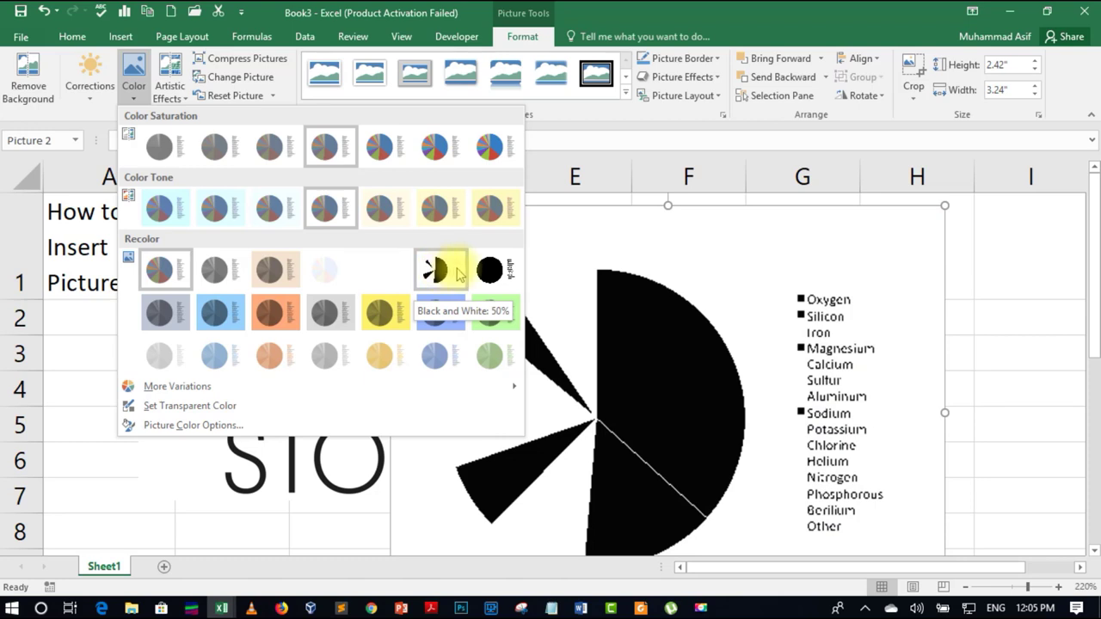
{"action": "left_click", "coordinate": [496, 153]}
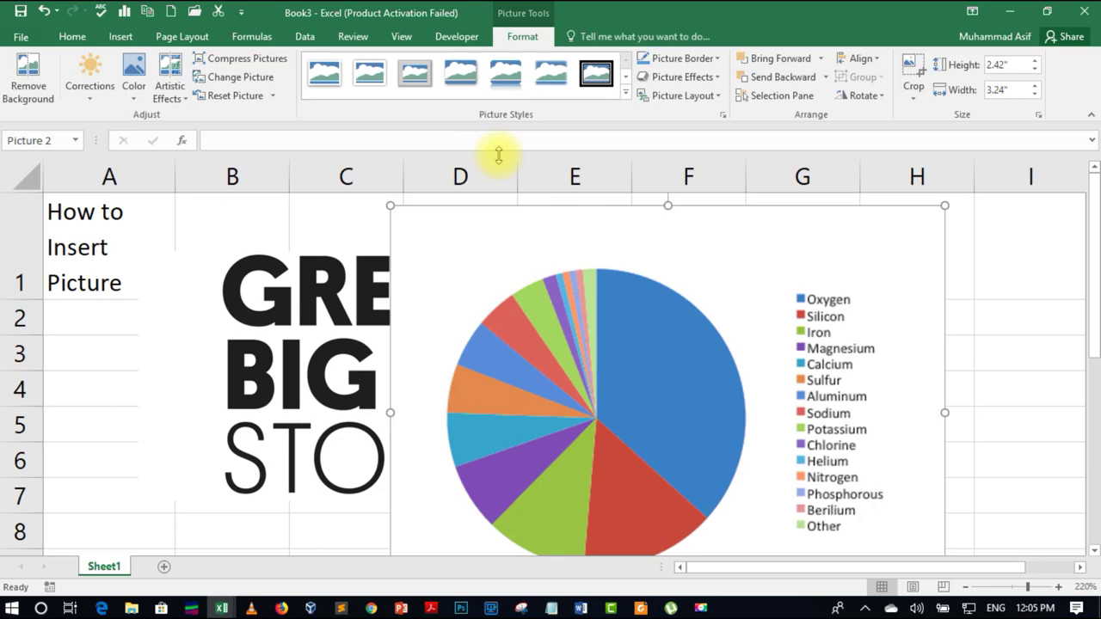
- Apply the Light Screen artistic effect to the pie chart and bring up Compress Pictures
{"action": "left_click", "coordinate": [176, 100]}
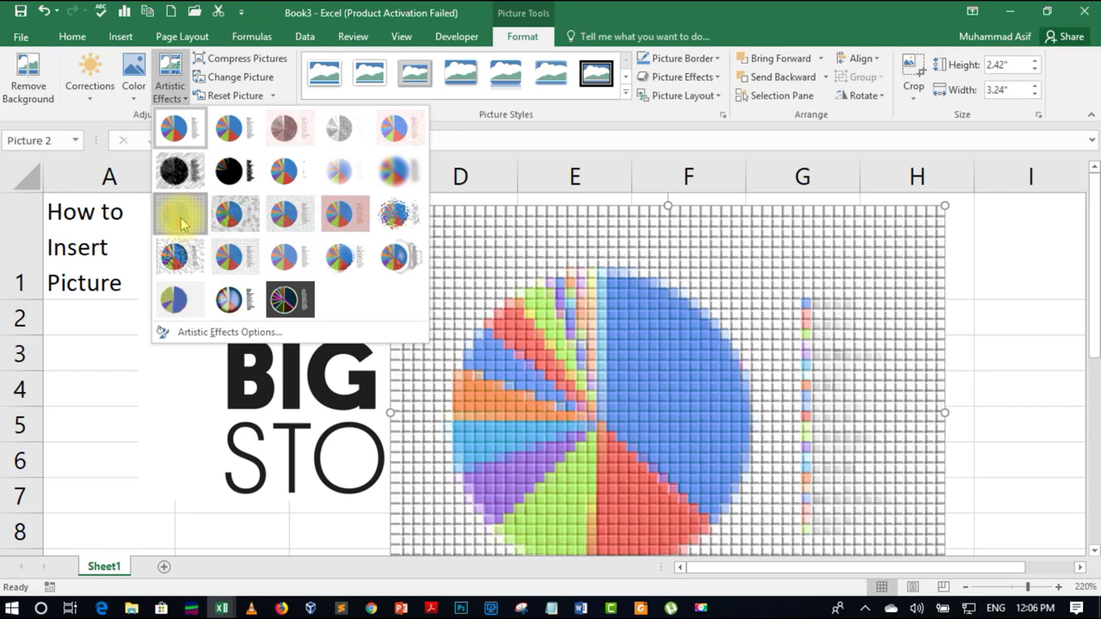
{"action": "left_click", "coordinate": [181, 220]}
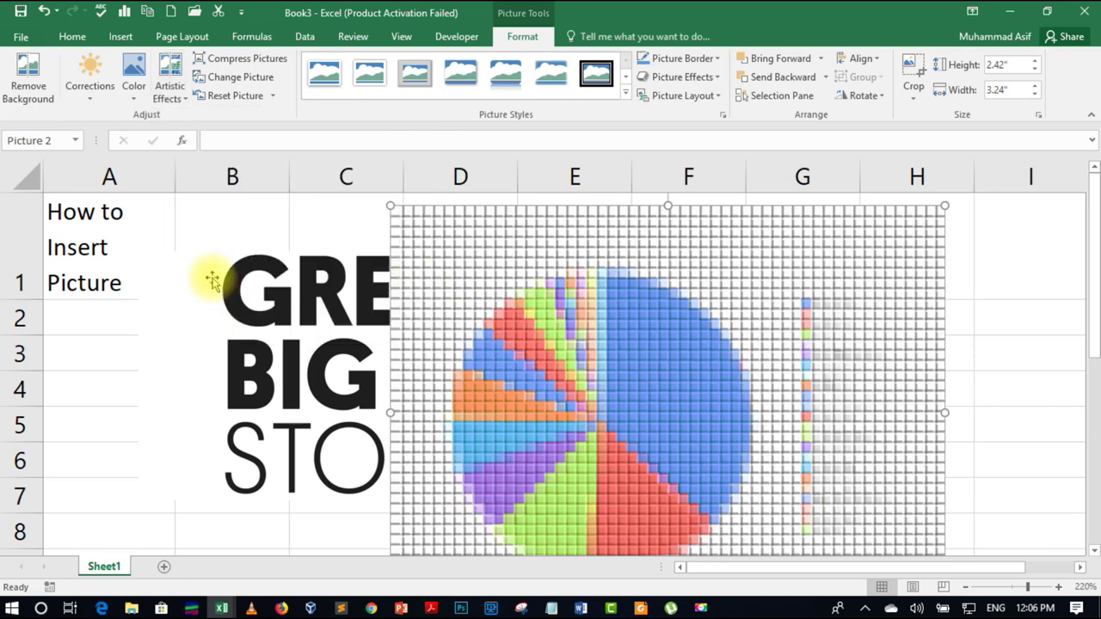
{"action": "left_click", "coordinate": [248, 68]}
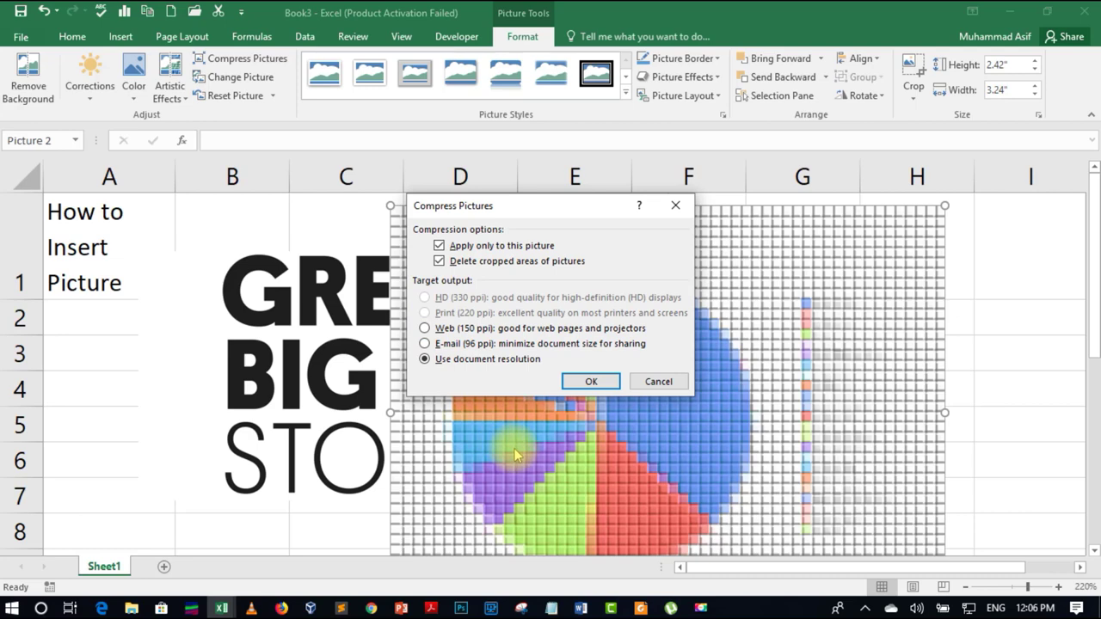
- Cancel Compress Pictures for both pictures and dismiss the Change Picture window without changes
{"action": "left_click", "coordinate": [668, 383]}
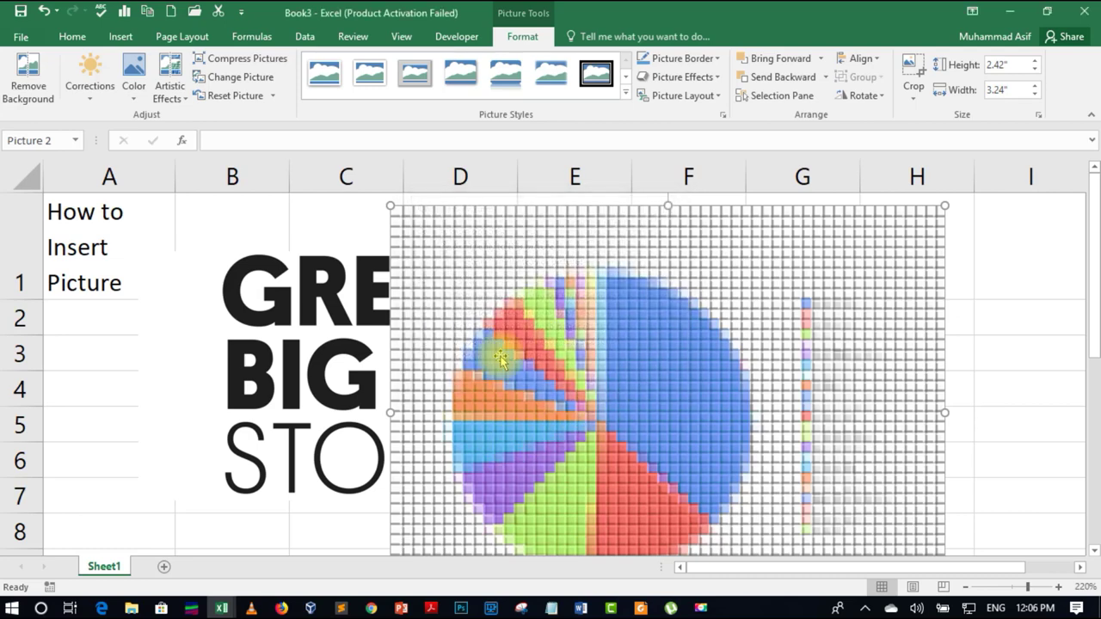
{"action": "left_click", "coordinate": [305, 344]}
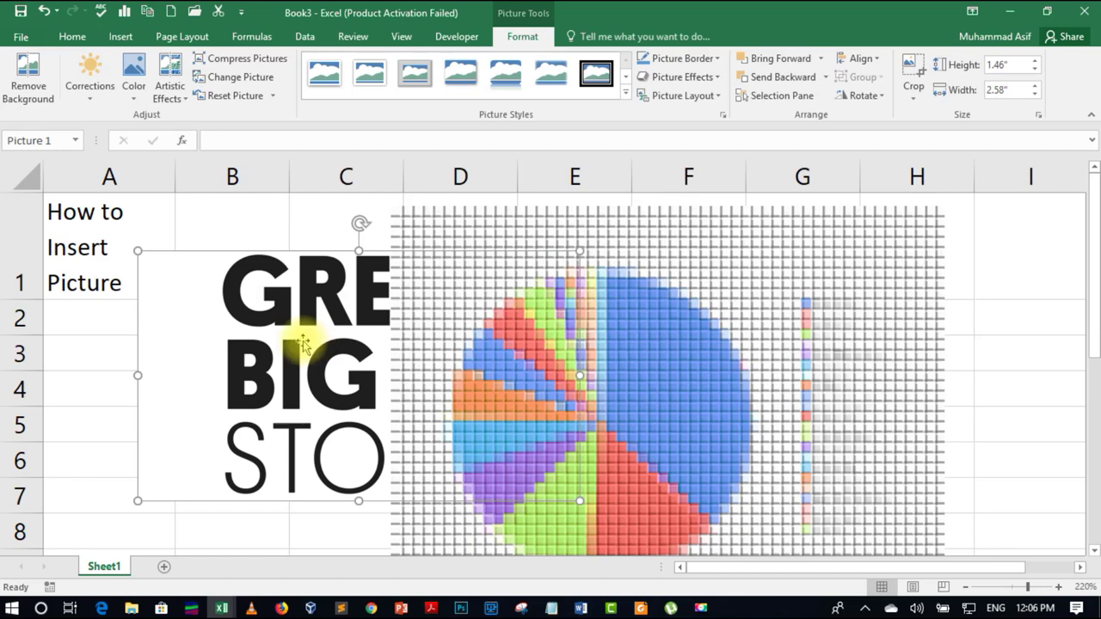
{"action": "left_click", "coordinate": [223, 59]}
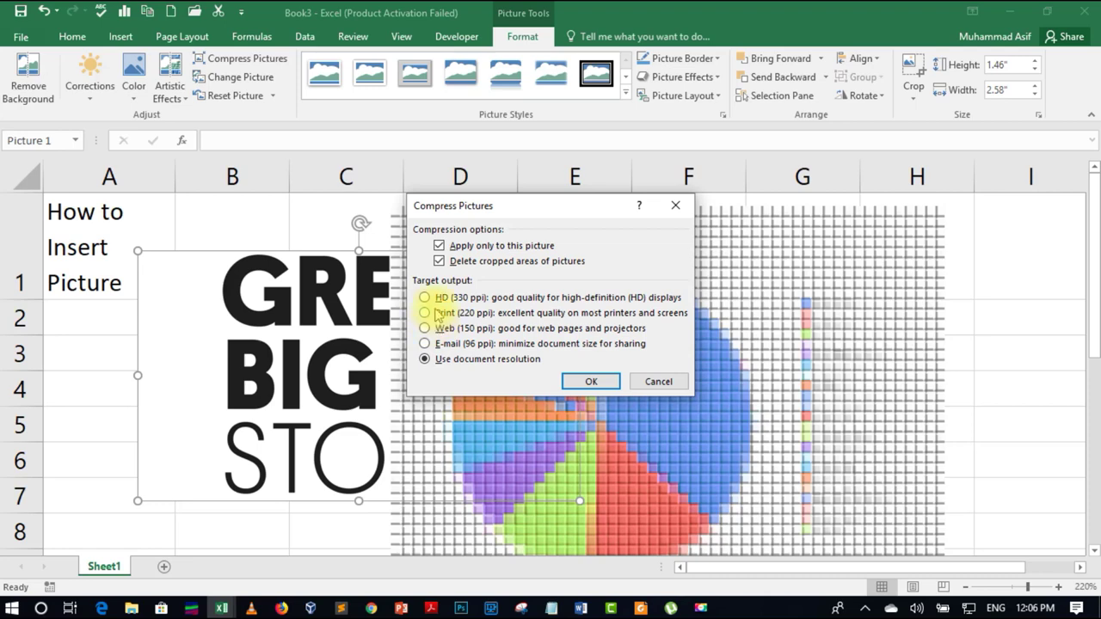
{"action": "left_click", "coordinate": [659, 381]}
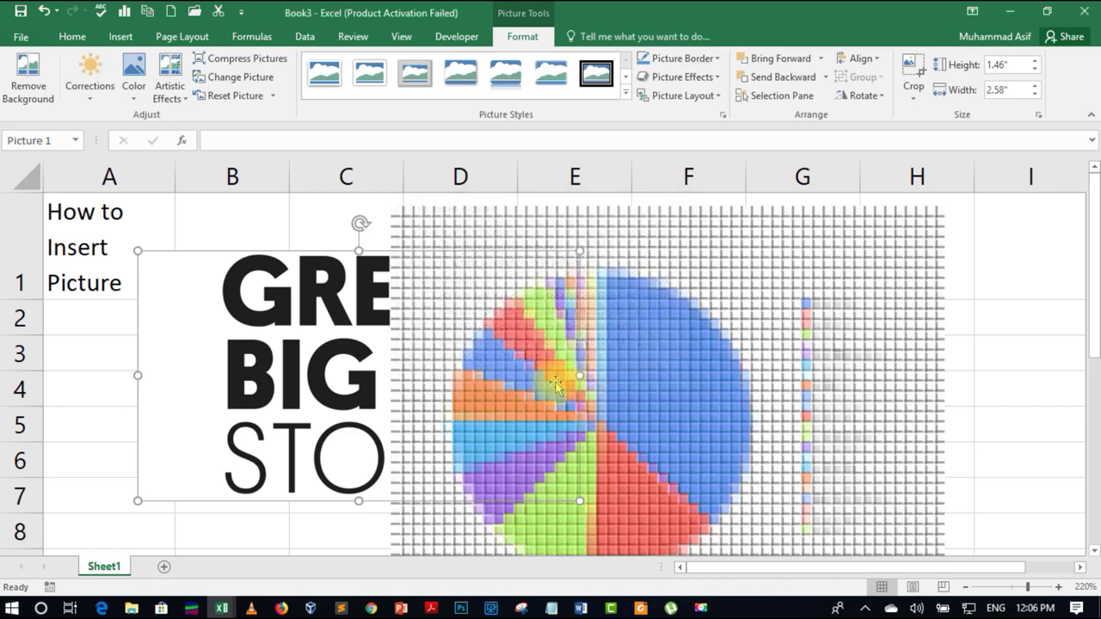
{"action": "left_click", "coordinate": [238, 77]}
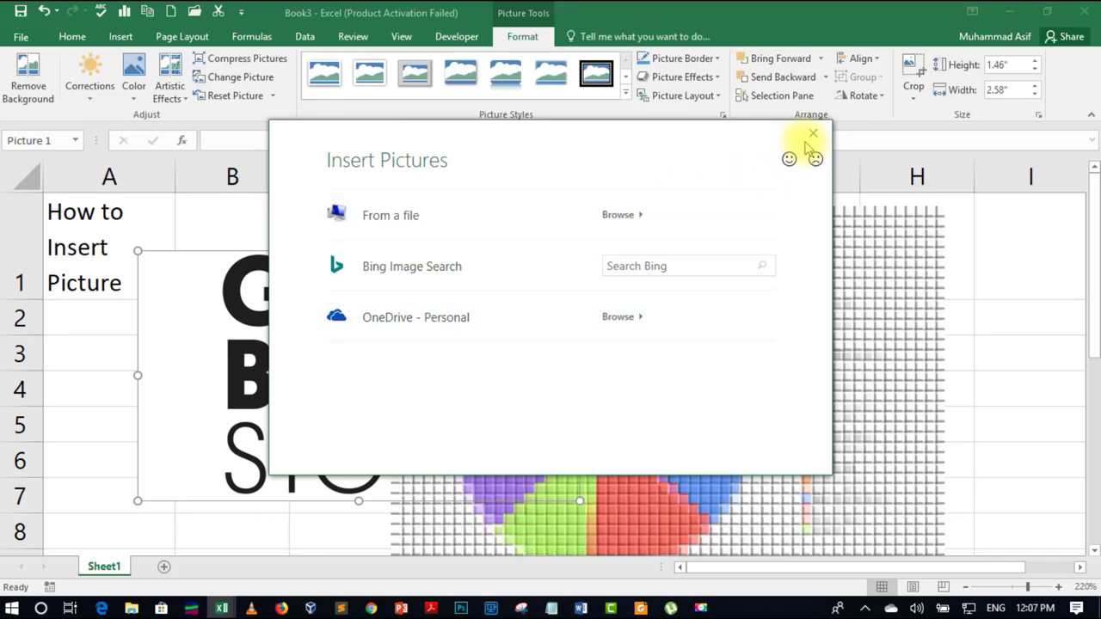
{"action": "left_click", "coordinate": [812, 135]}
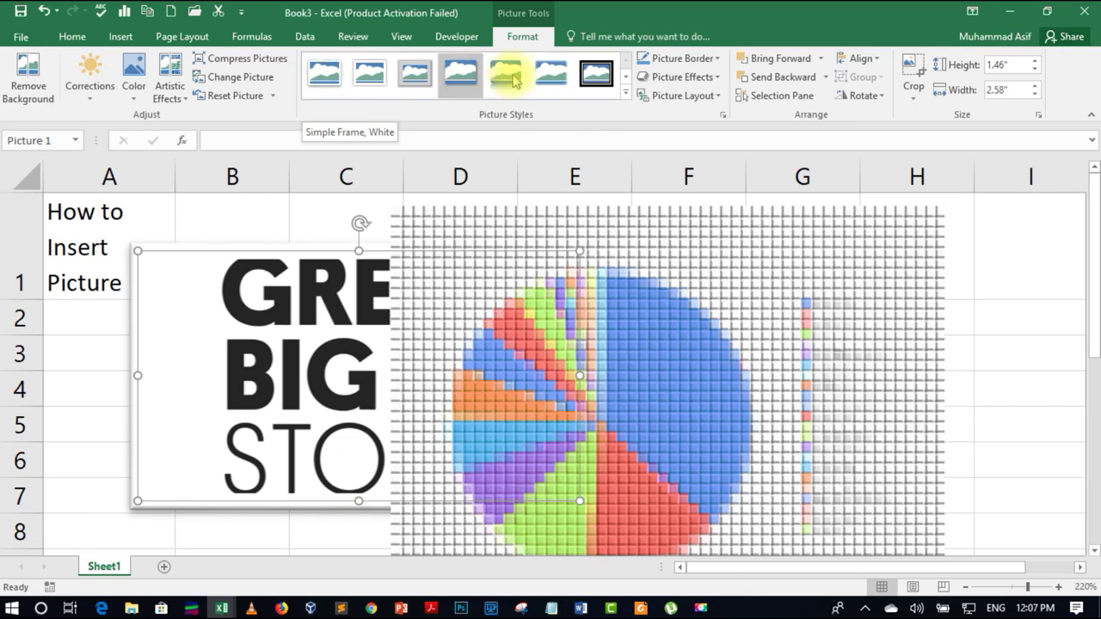
- Give the logo a thick black frame style and move the pie chart right
{"action": "left_click", "coordinate": [591, 76]}
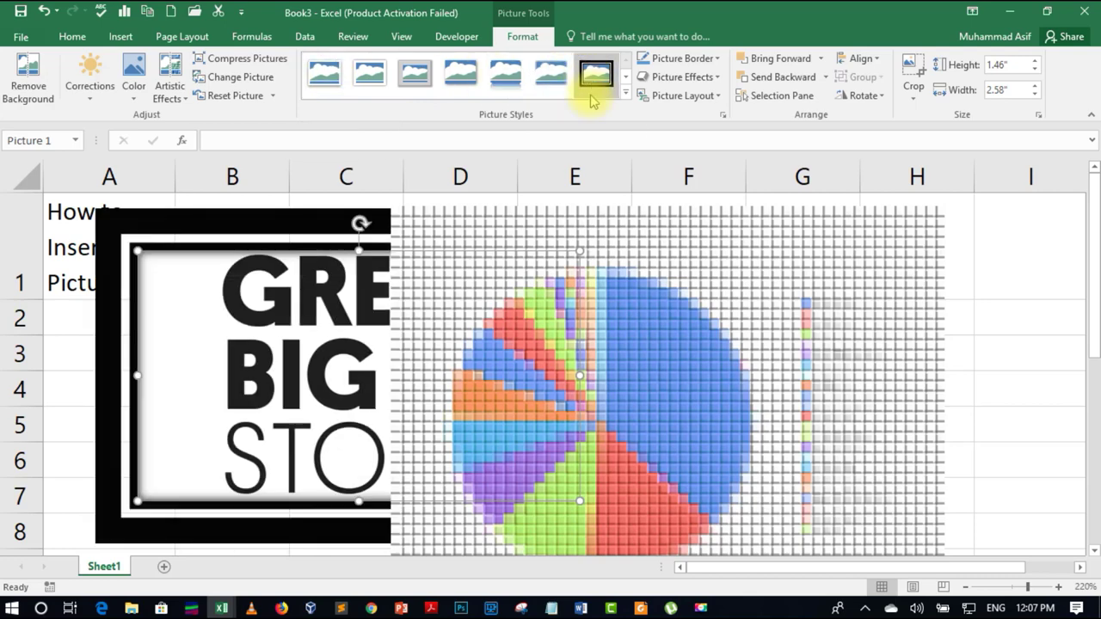
{"action": "mouse_move", "coordinate": [477, 335]}
{"action": "left_mouse_down"}
{"action": "mouse_move", "coordinate": [909, 333]}
{"action": "mouse_move", "coordinate": [688, 347]}
{"action": "left_mouse_up"}
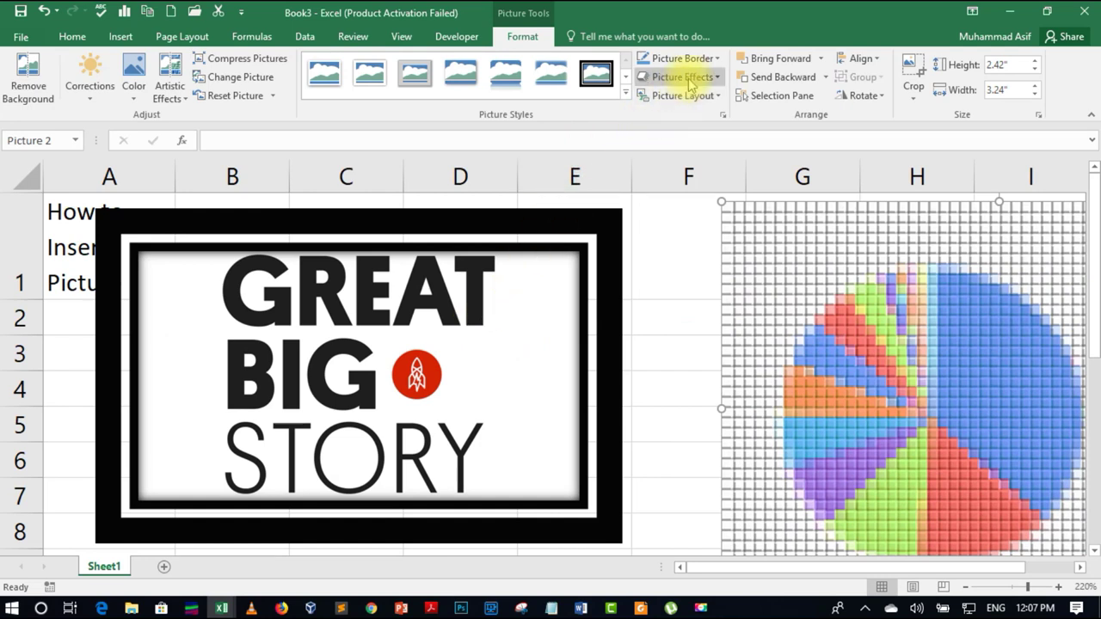
- Give the pie chart a green 6 pt border, then bring up the Picture Layout gallery
{"action": "left_click", "coordinate": [723, 58]}
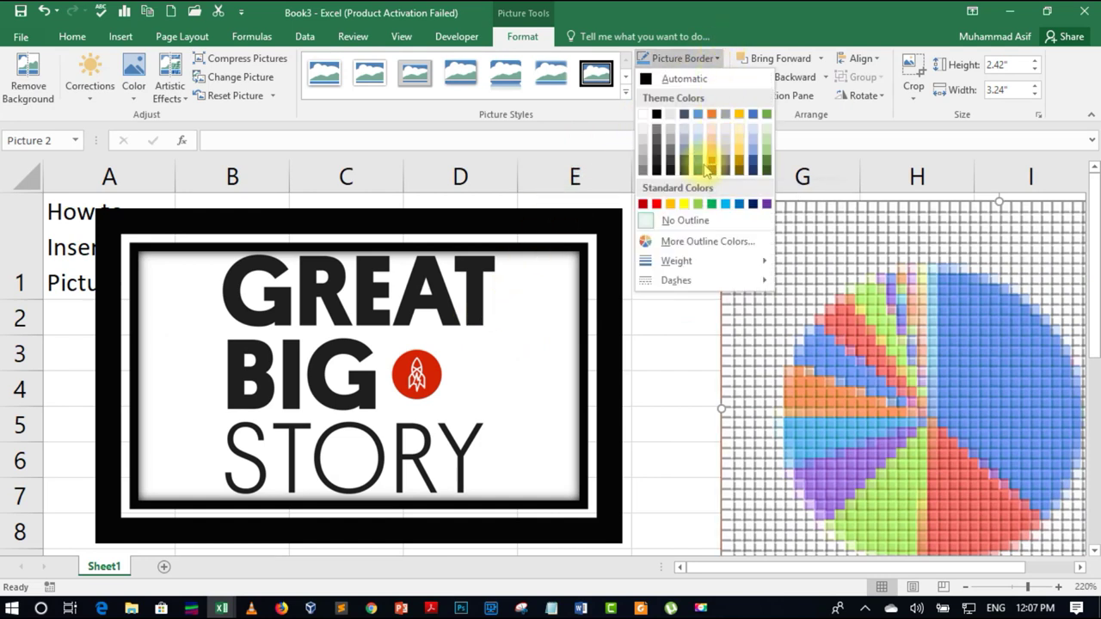
{"action": "left_click", "coordinate": [687, 208]}
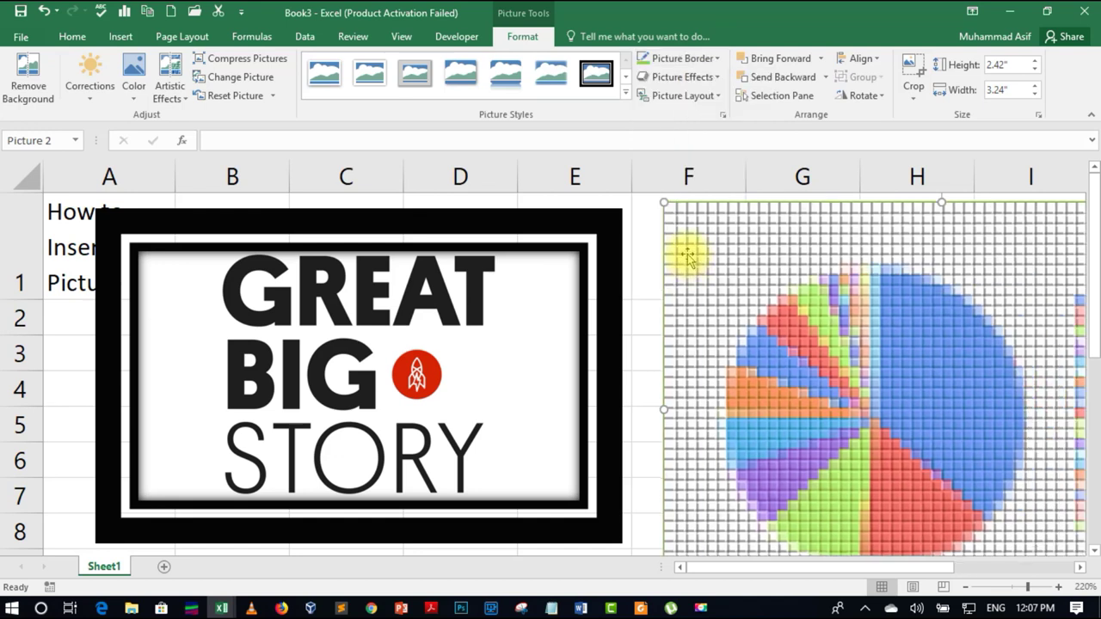
{"action": "left_click", "coordinate": [717, 58]}
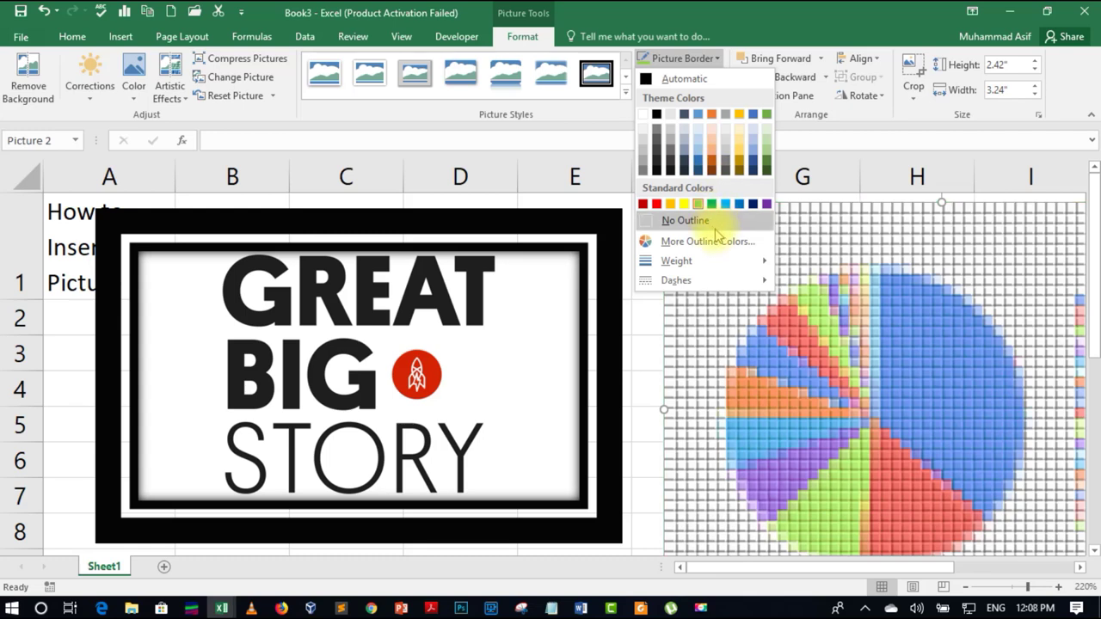
{"action": "mouse_move", "coordinate": [676, 260]}
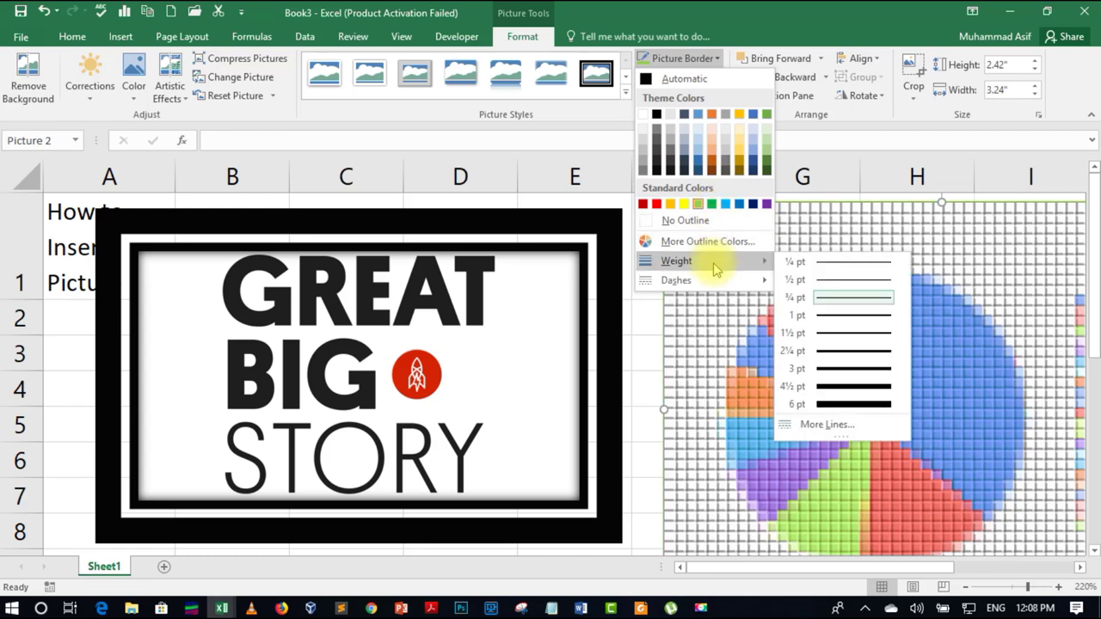
{"action": "left_click", "coordinate": [860, 405]}
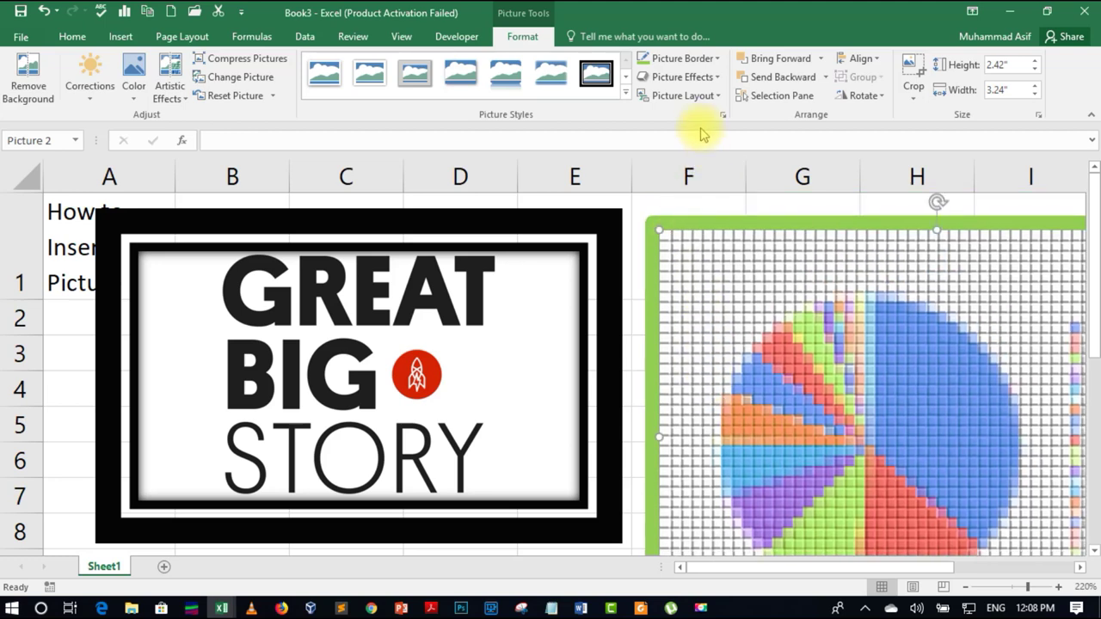
{"action": "left_click", "coordinate": [702, 96]}
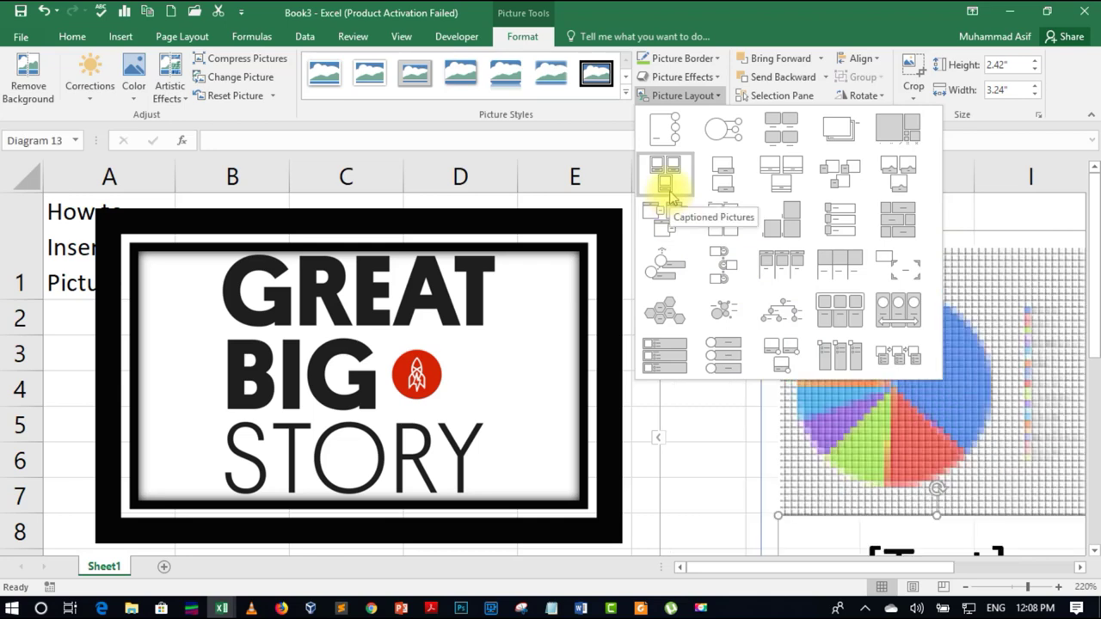
{"action": "left_click", "coordinate": [730, 268]}
{"action": "left_click_drag", "start_coordinate": [788, 568], "coordinate": [848, 573]}
{"action": "scroll", "coordinate": [799, 456], "scroll_direction": "down", "scroll_amount": 1}
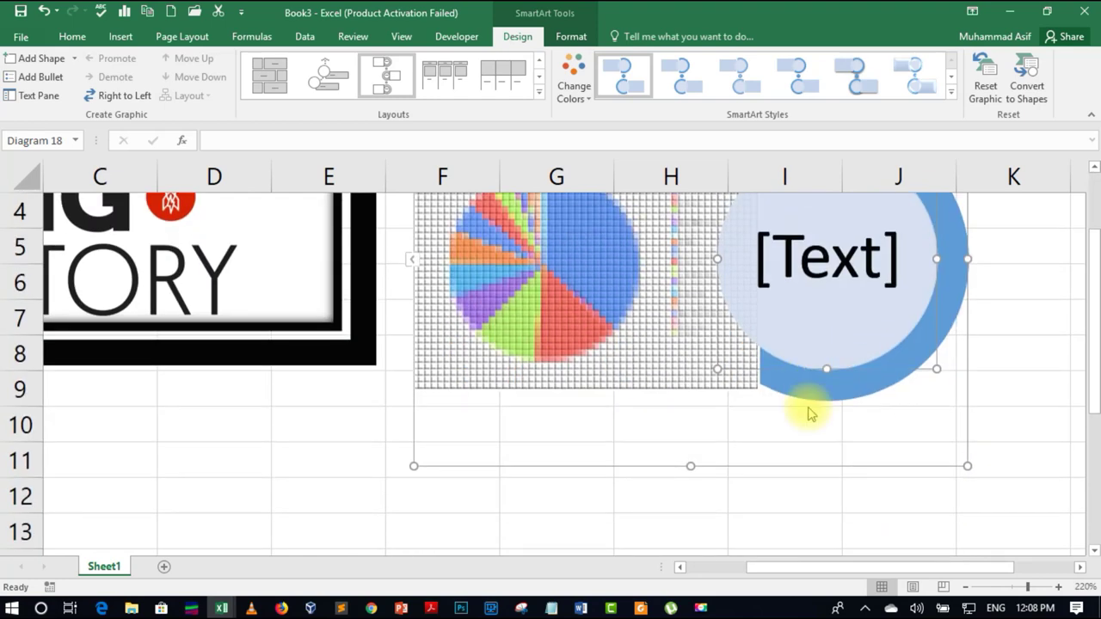
{"action": "scroll", "coordinate": [809, 411], "scroll_direction": "up", "scroll_amount": 1}
{"action": "scroll", "coordinate": [815, 456], "scroll_direction": "down", "scroll_amount": 1}
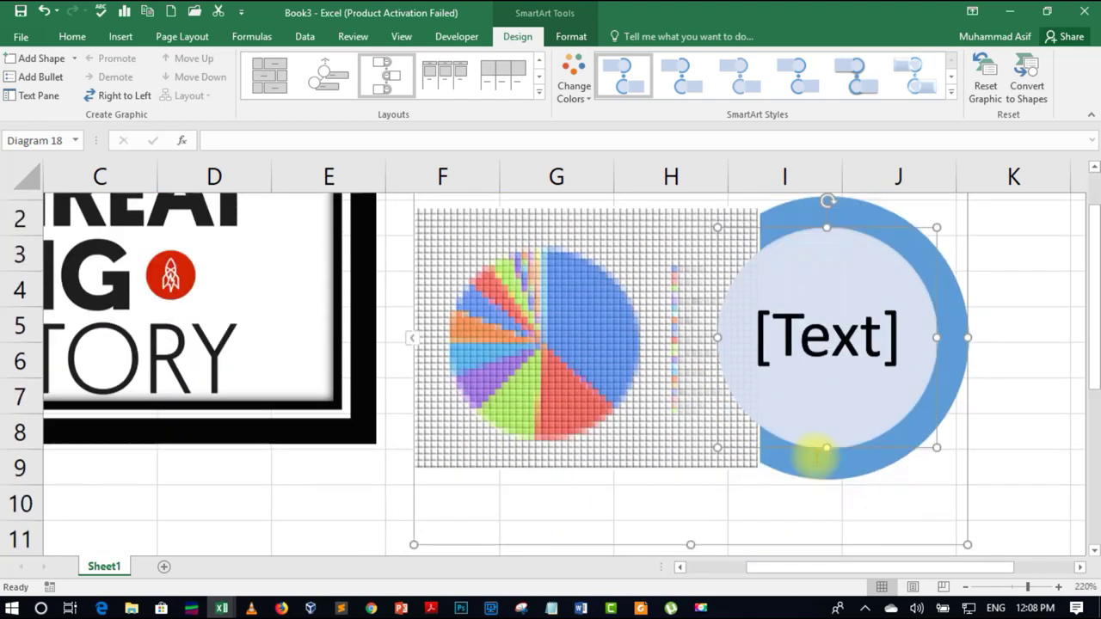
{"action": "scroll", "coordinate": [814, 456], "scroll_direction": "down", "scroll_amount": 1}
{"action": "scroll", "coordinate": [813, 454], "scroll_direction": "up", "scroll_amount": 2}
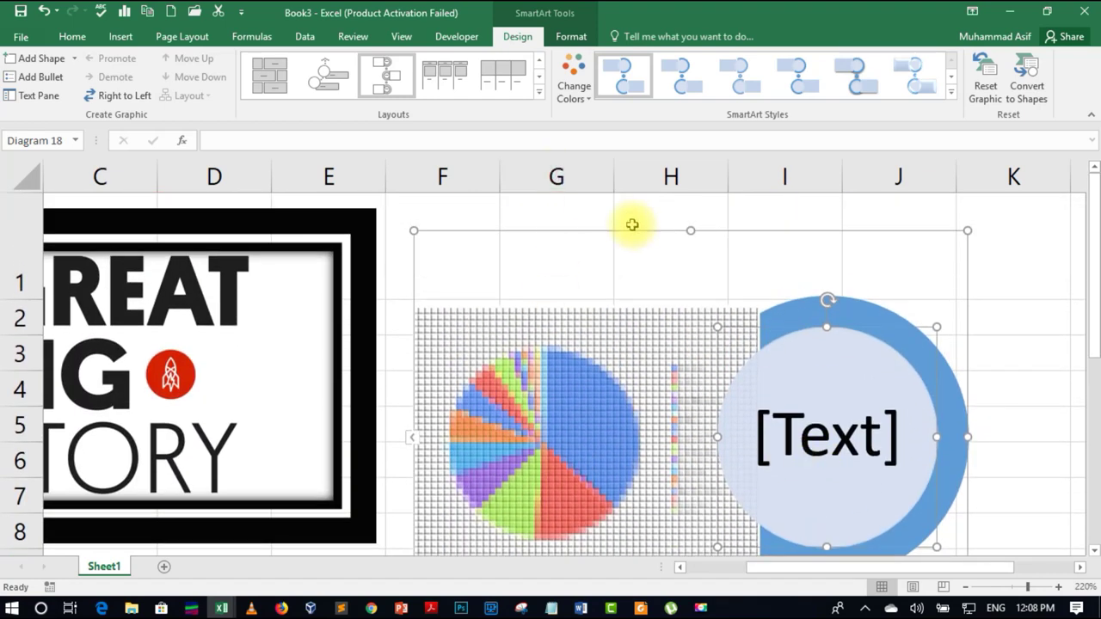
{"action": "left_click", "coordinate": [571, 37]}
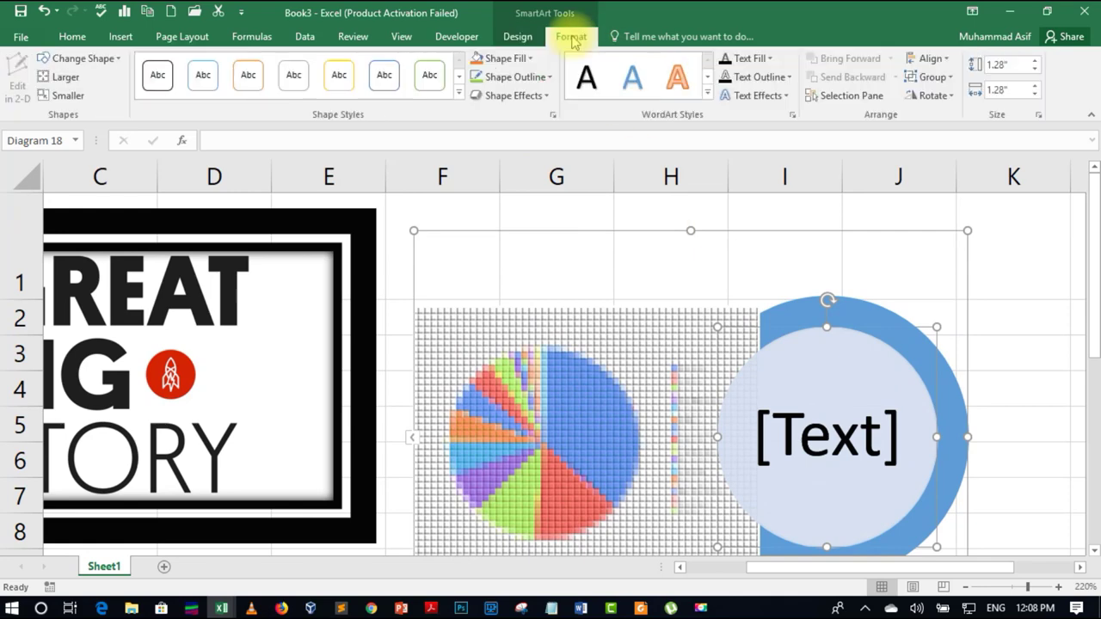
{"action": "left_click", "coordinate": [581, 419]}
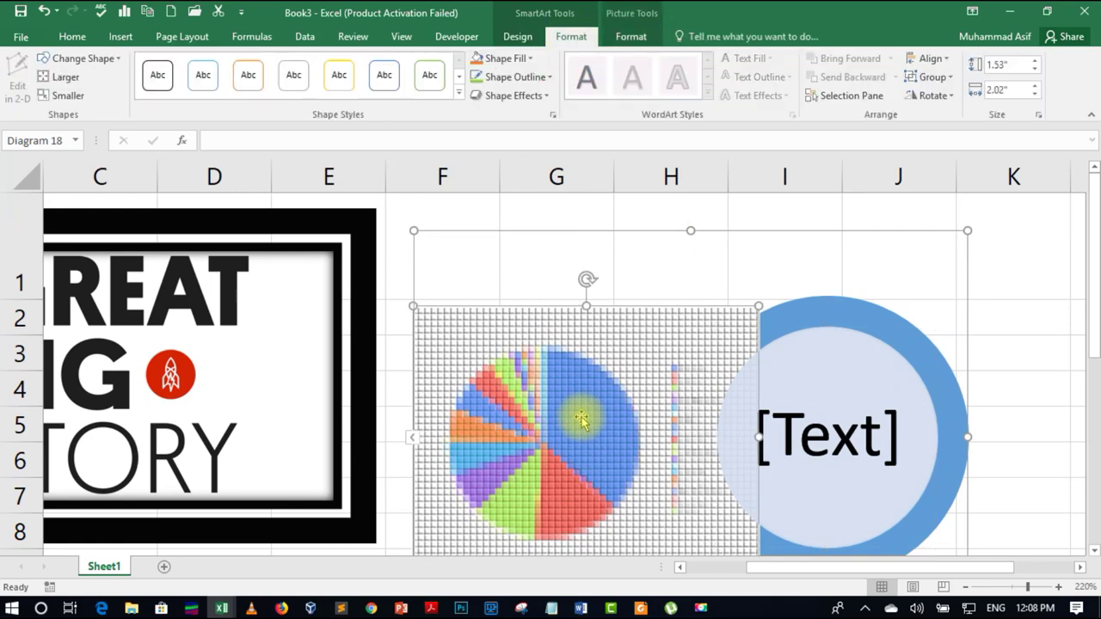
{"action": "key", "text": "ctrl+z"}
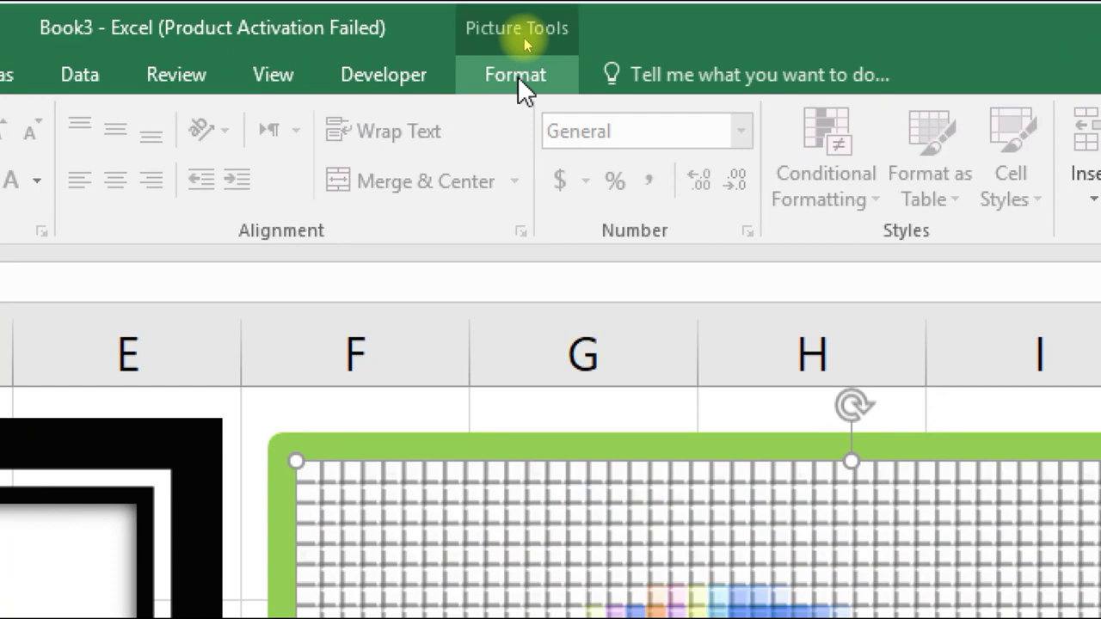
- Drag the pie chart left over the logo's right side and keep it in front
{"action": "left_click", "coordinate": [517, 77]}
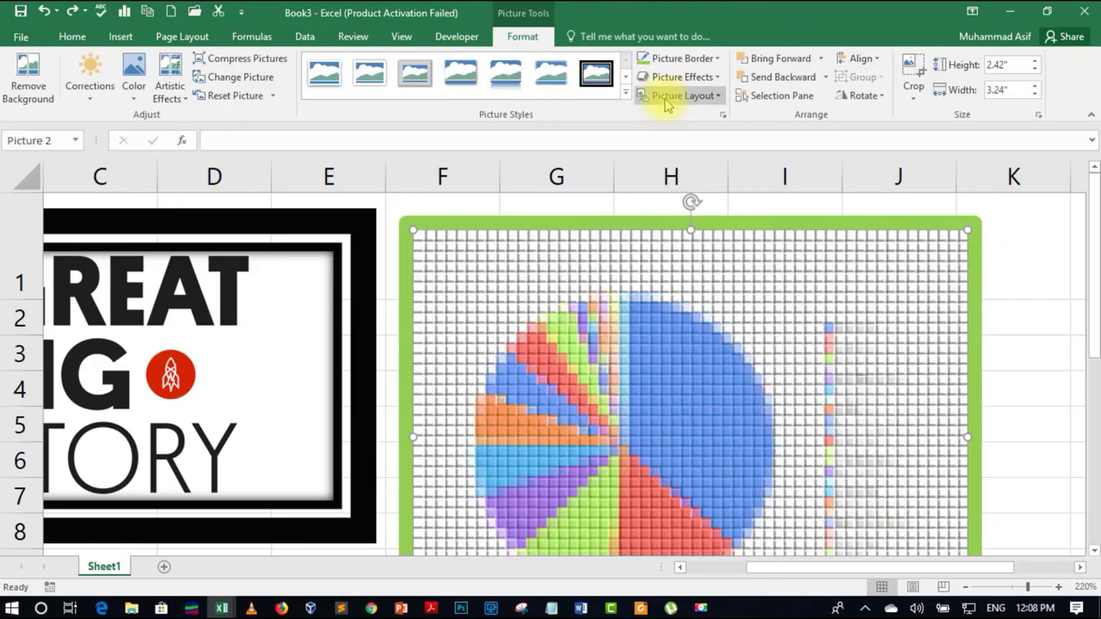
{"action": "left_click_drag", "start_coordinate": [582, 330], "coordinate": [416, 321]}
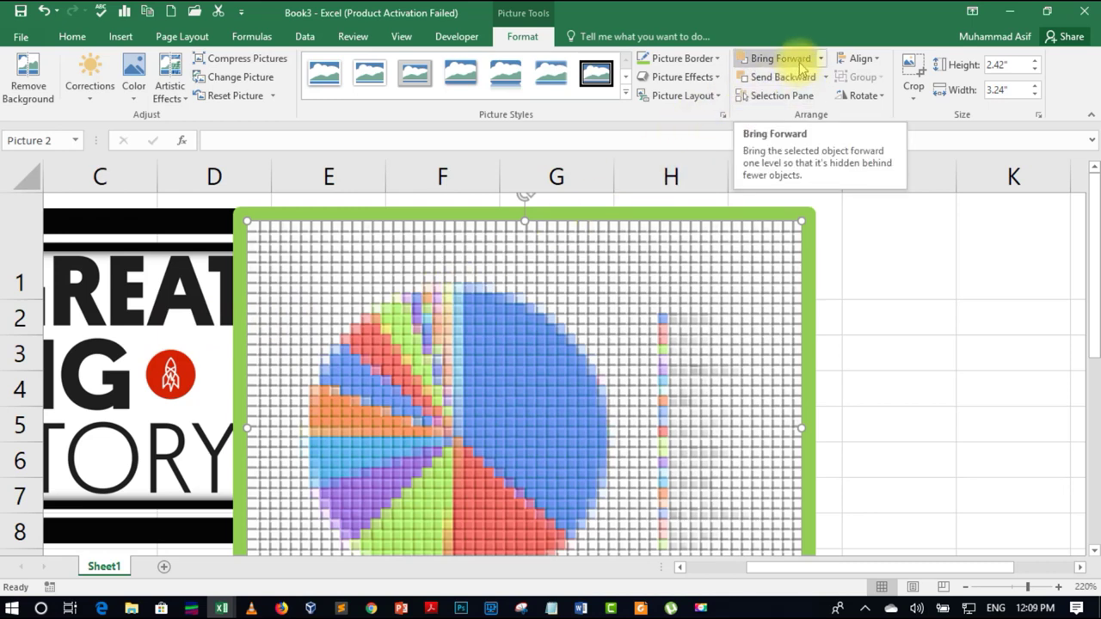
{"action": "left_click", "coordinate": [802, 78]}
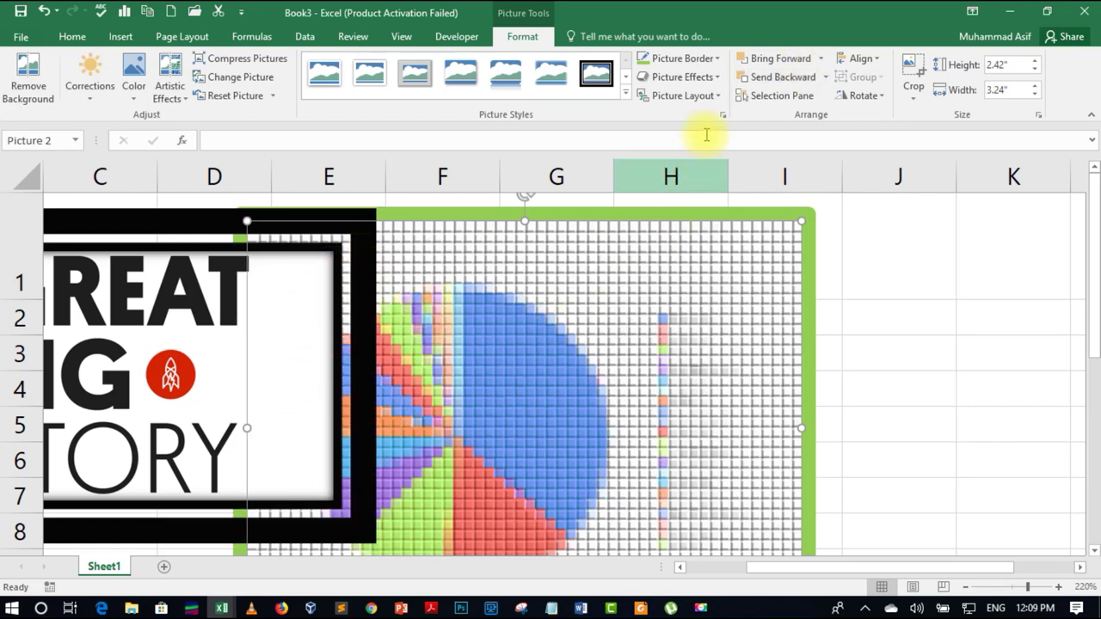
{"action": "left_click", "coordinate": [773, 59]}
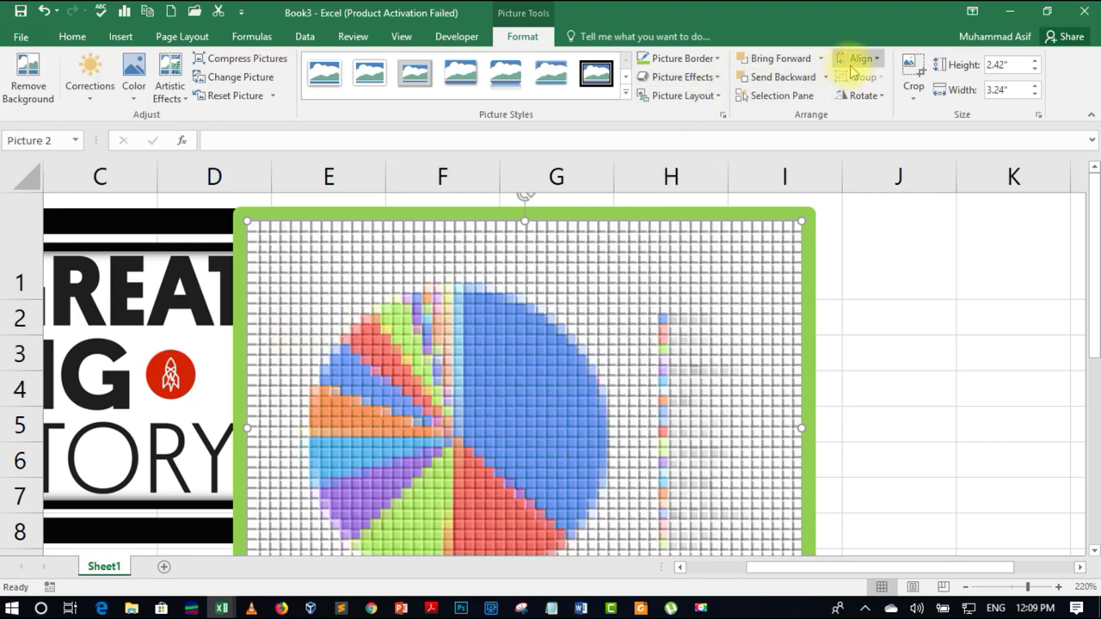
- In the Selection Pane, try Hide All/Show All, toggle Picture 2's visibility, then select Picture 2
{"action": "left_click", "coordinate": [779, 95]}
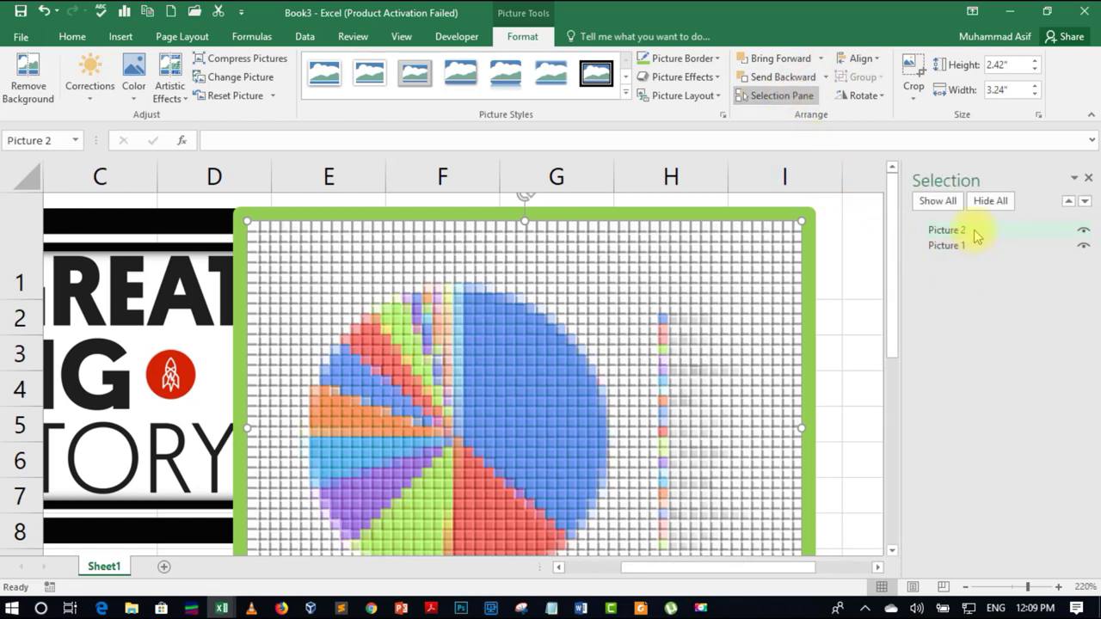
{"action": "left_click", "coordinate": [990, 200]}
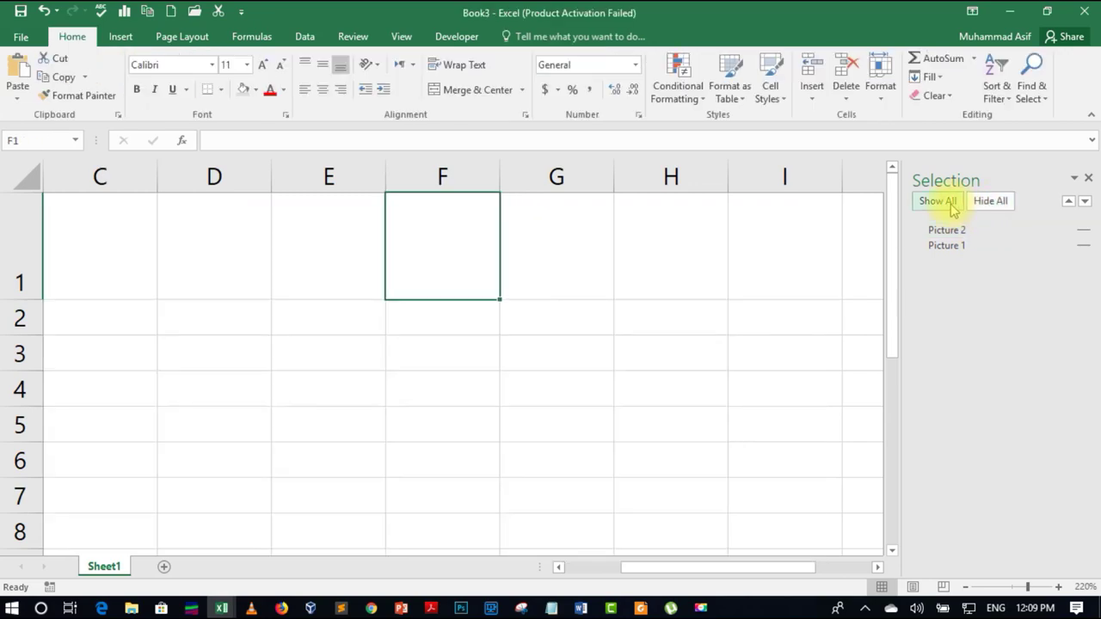
{"action": "left_click", "coordinate": [952, 208]}
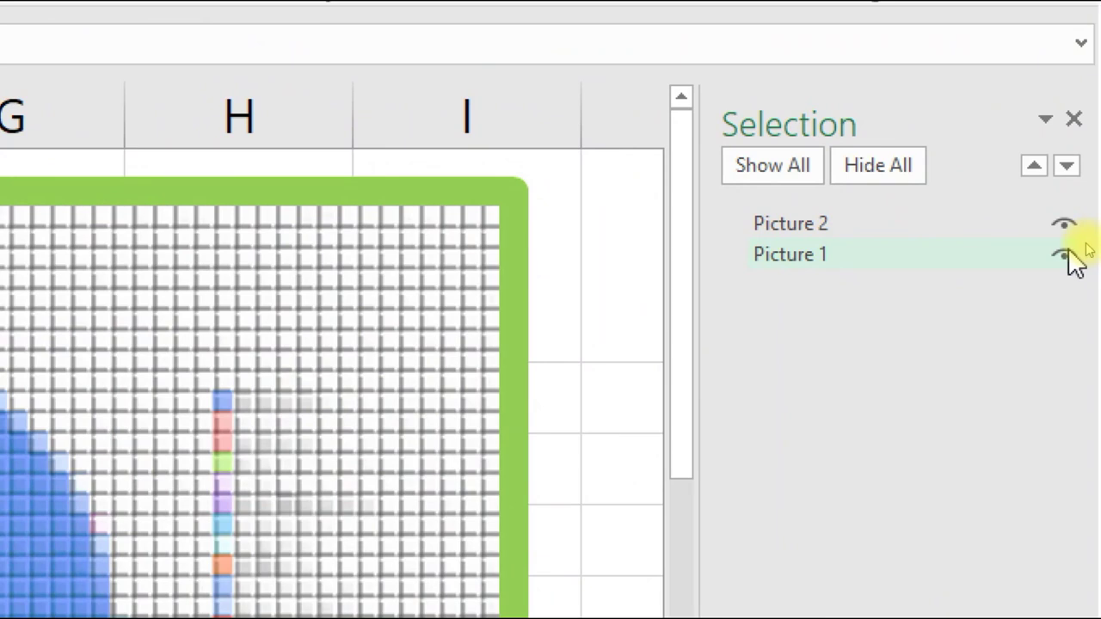
{"action": "left_click", "coordinate": [1064, 225]}
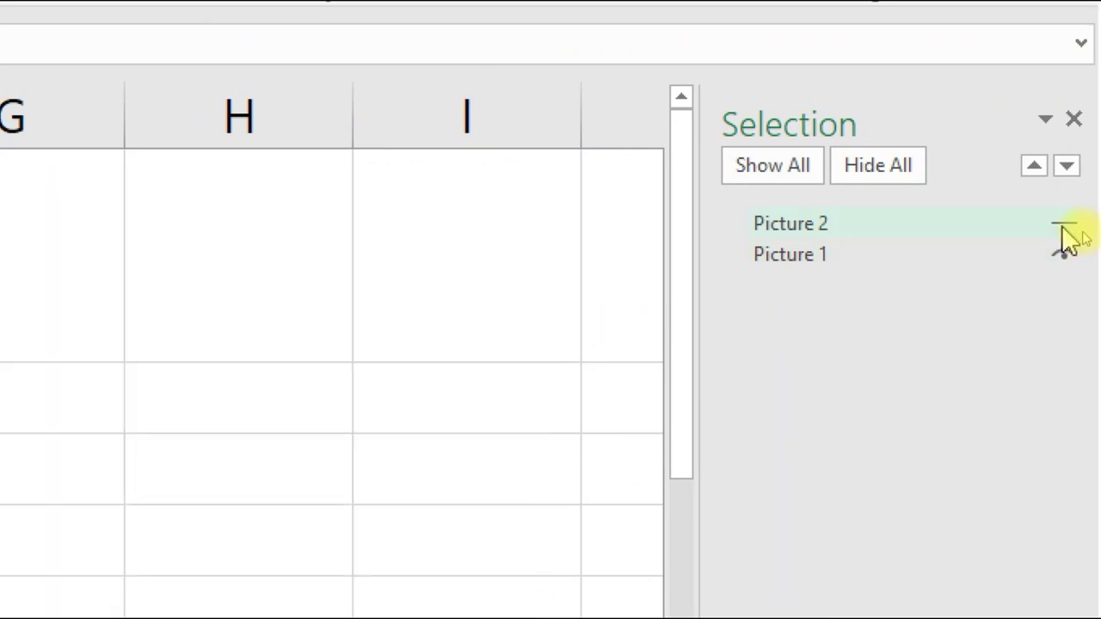
{"action": "left_click", "coordinate": [1064, 227]}
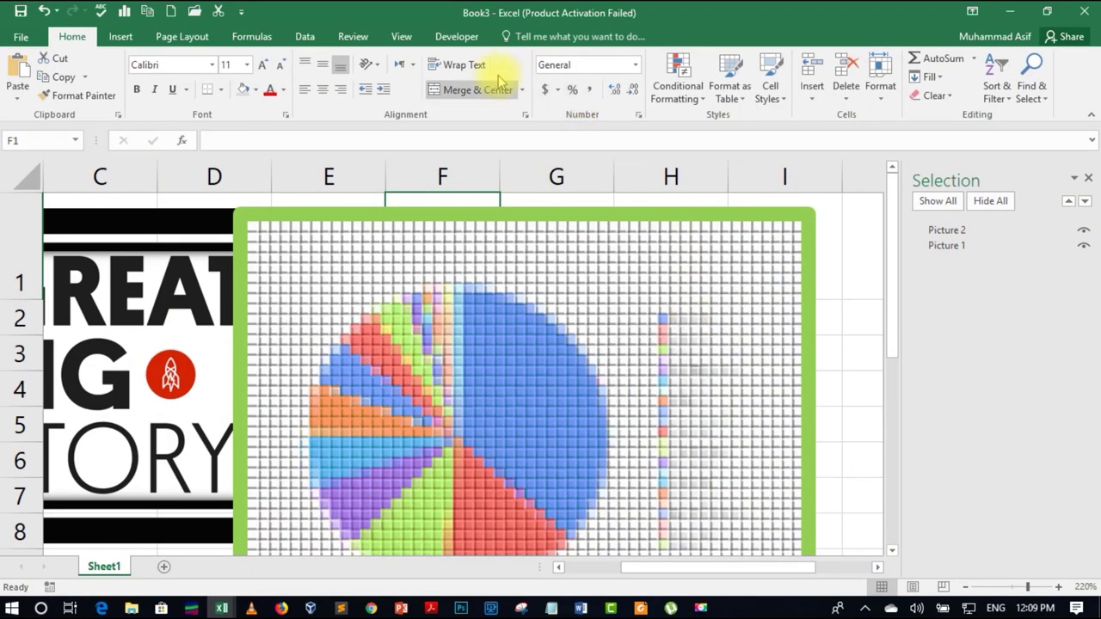
{"action": "left_click", "coordinate": [448, 64]}
{"action": "left_click", "coordinate": [523, 269]}
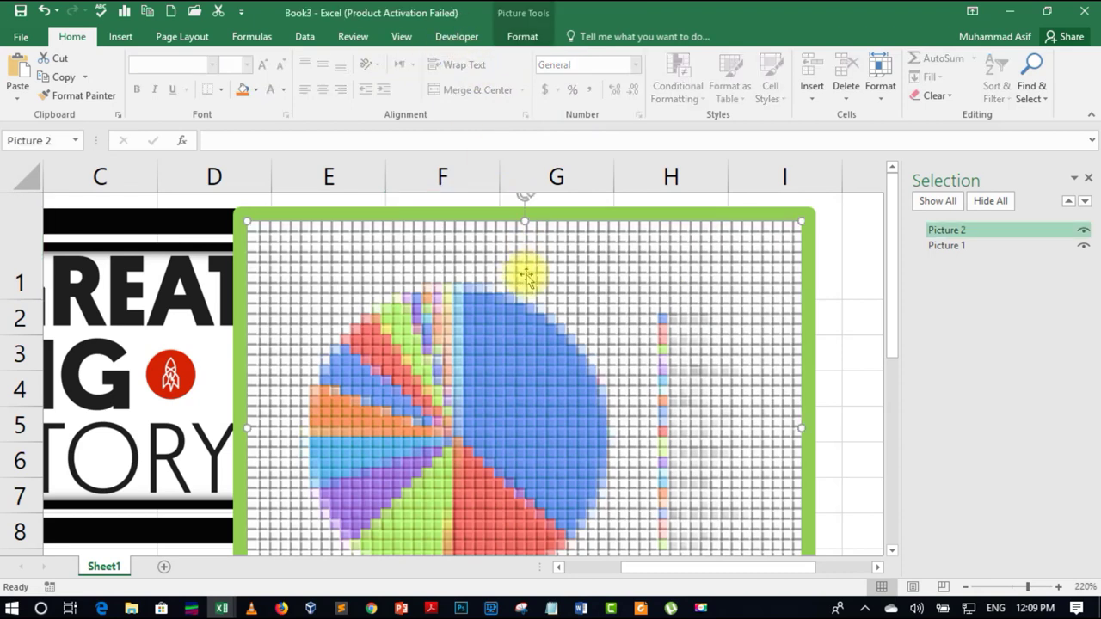
- Close the Selection Pane, select both pictures, and align their tops
{"action": "left_click", "coordinate": [1089, 179]}
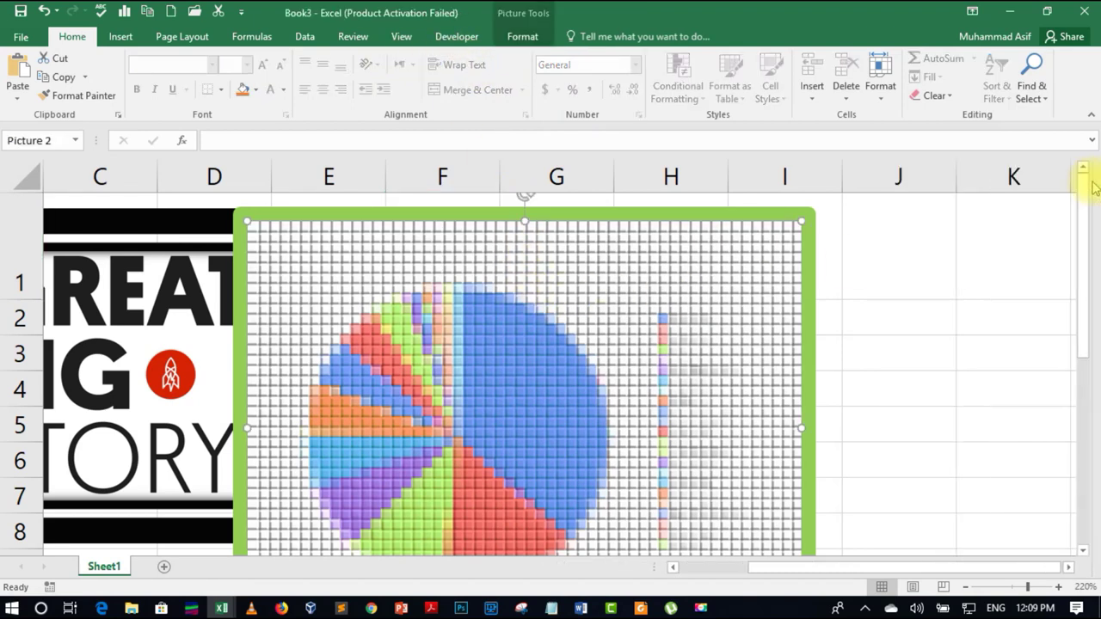
{"action": "left_click", "coordinate": [533, 38]}
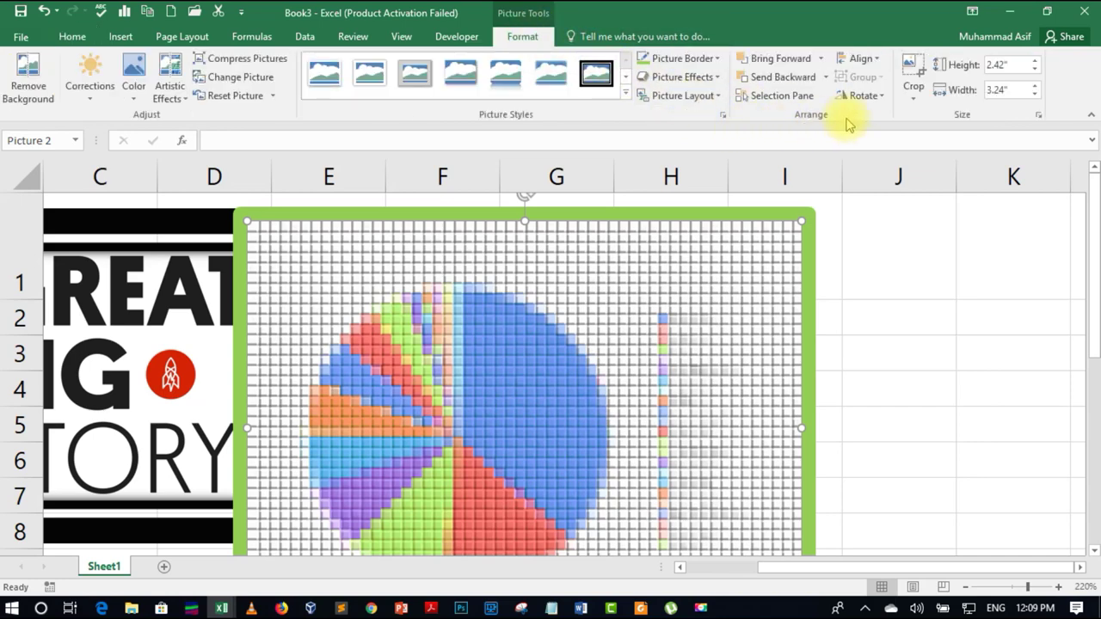
{"action": "left_click", "coordinate": [231, 280]}
{"action": "left_click", "coordinate": [336, 277], "text": "ctrl"}
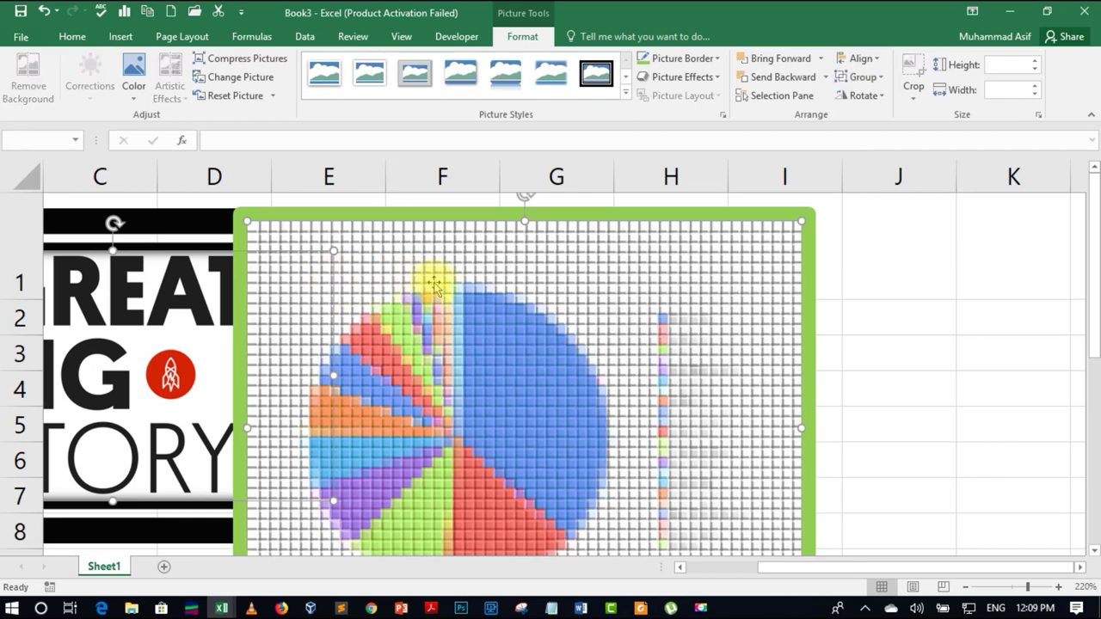
{"action": "left_click", "coordinate": [864, 58]}
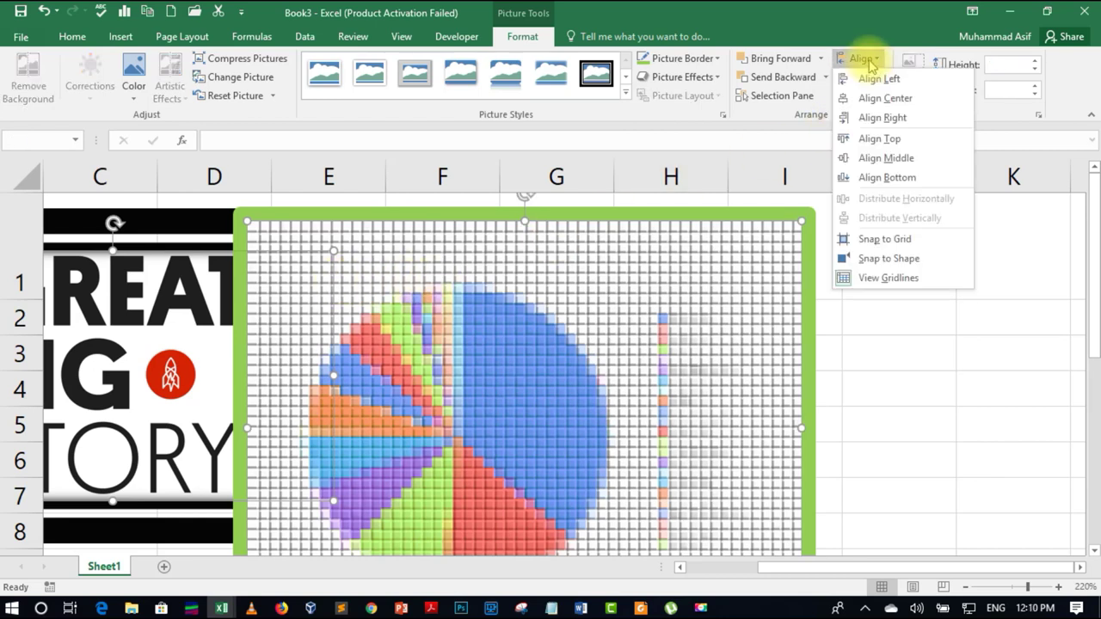
{"action": "left_click", "coordinate": [845, 386]}
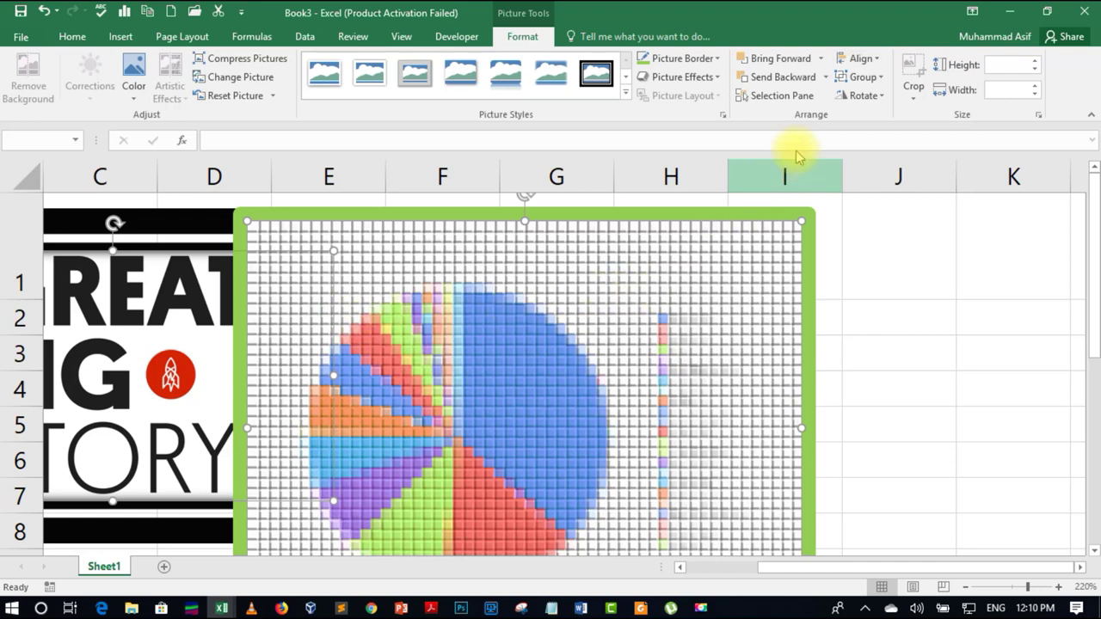
{"action": "left_click", "coordinate": [854, 67]}
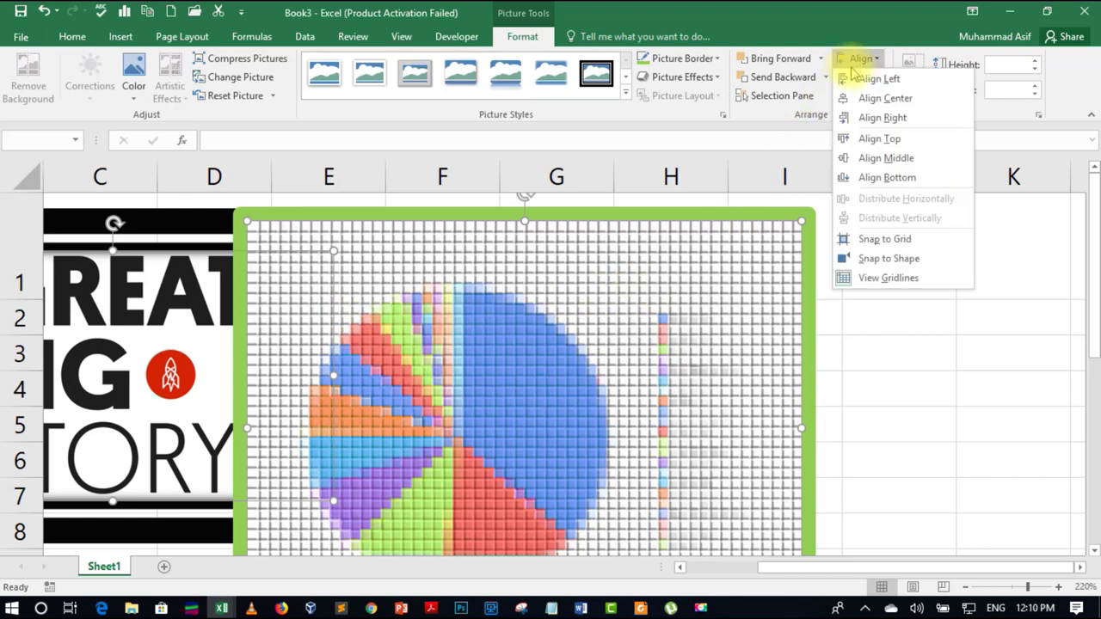
{"action": "left_click", "coordinate": [873, 138]}
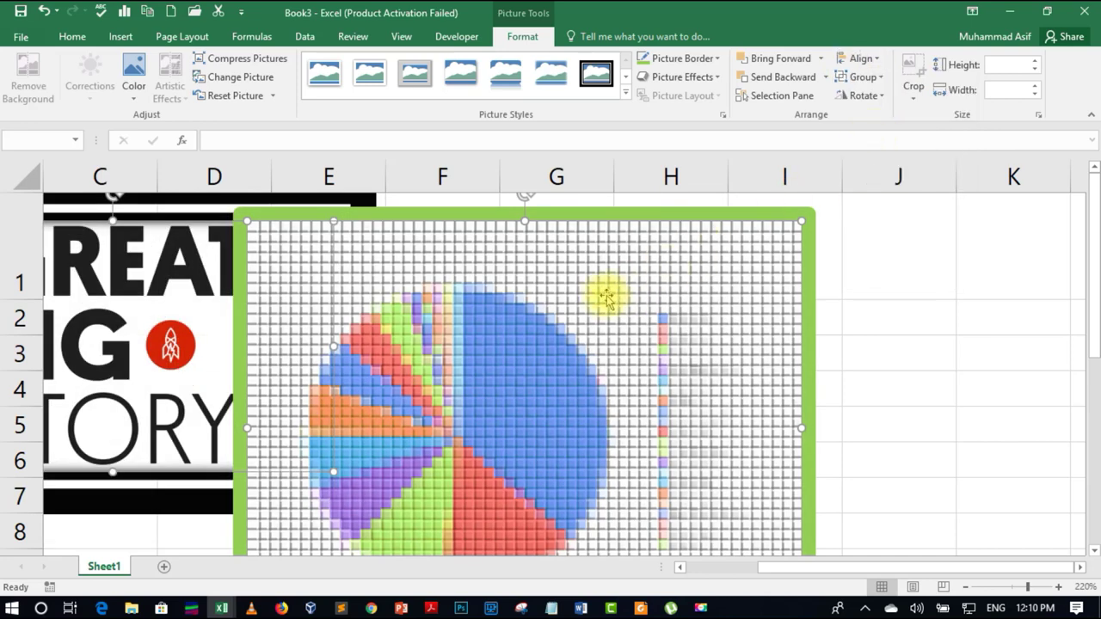
- Undo an accidental move of both pictures, reselect them, and align their bottoms
{"action": "left_click_drag", "start_coordinate": [599, 301], "coordinate": [714, 288]}
{"action": "key", "text": "ctrl+z"}
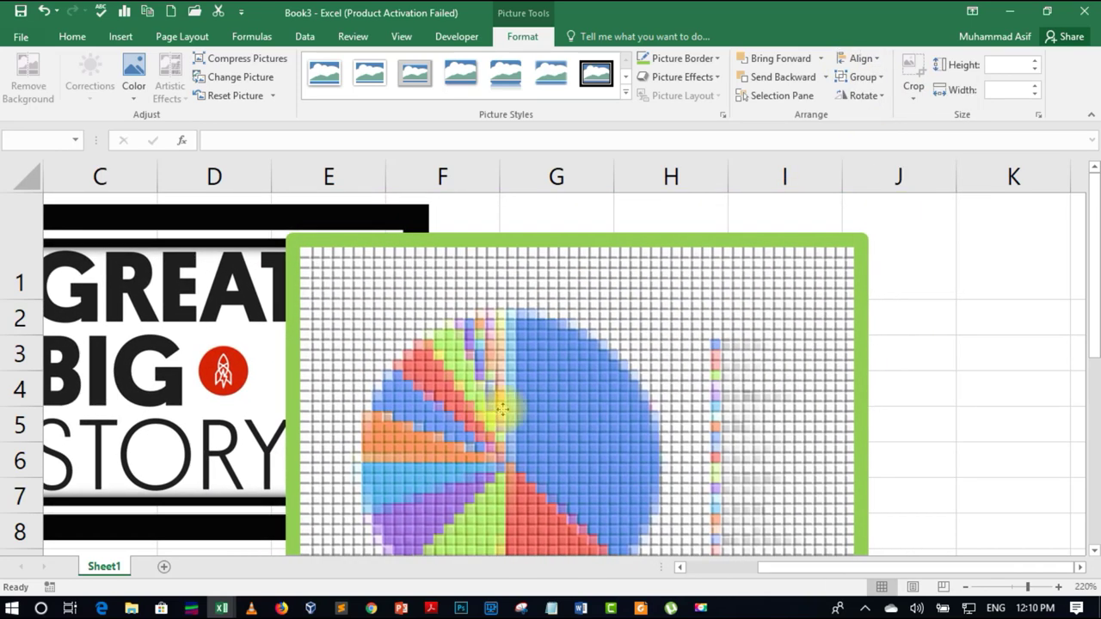
{"action": "key", "text": "ctrl+z"}
{"action": "key", "text": "ctrl+z"}
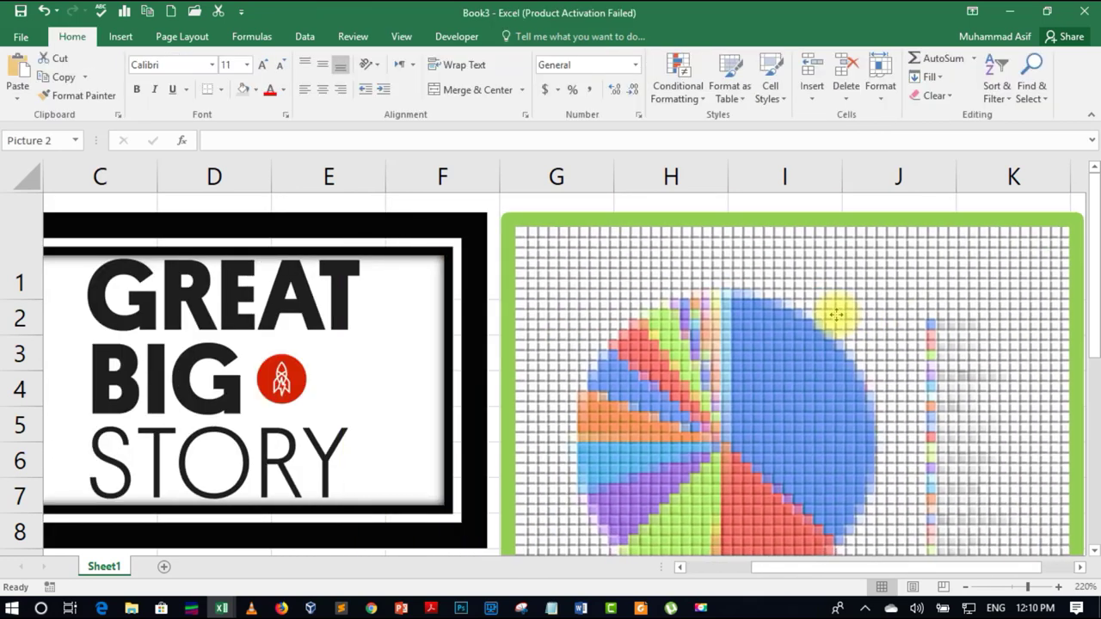
{"action": "left_click", "coordinate": [828, 315]}
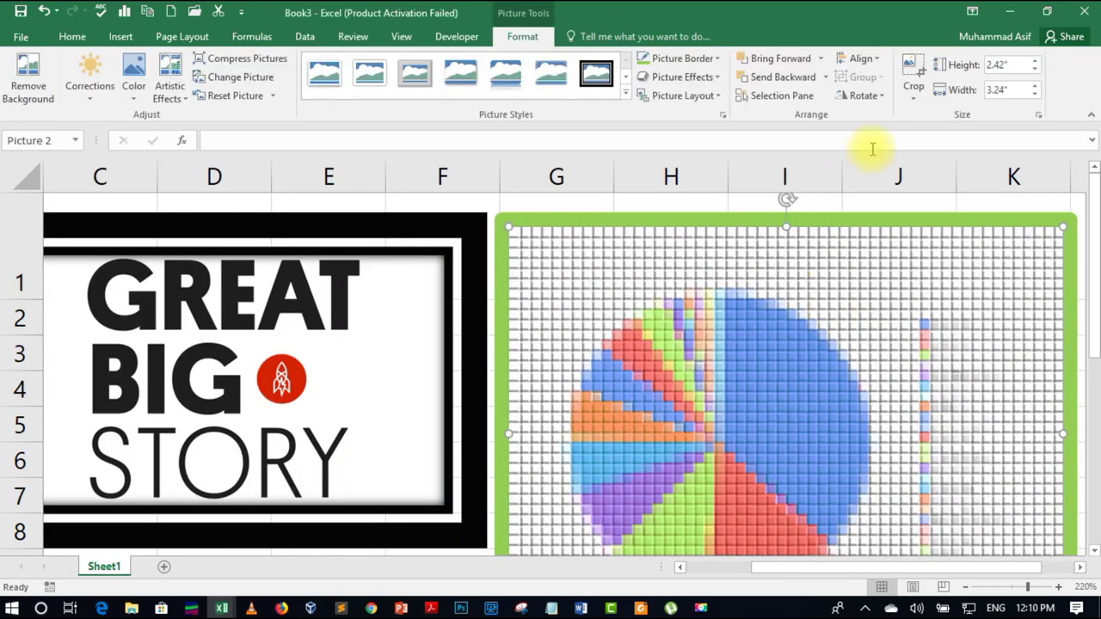
{"action": "left_click", "coordinate": [370, 312], "text": "ctrl"}
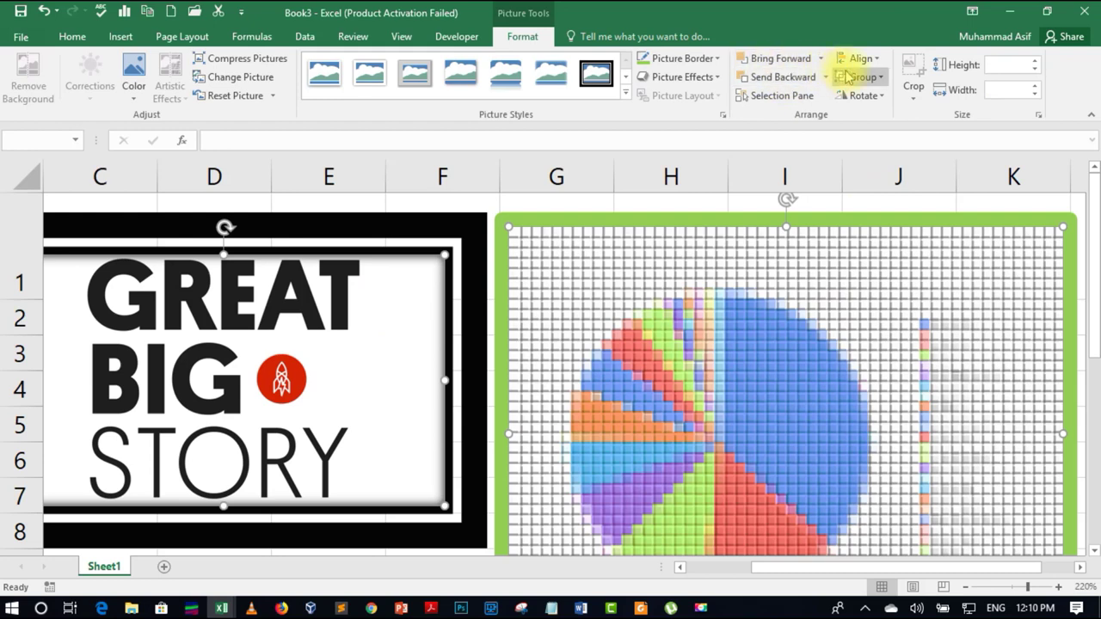
{"action": "left_click", "coordinate": [857, 62]}
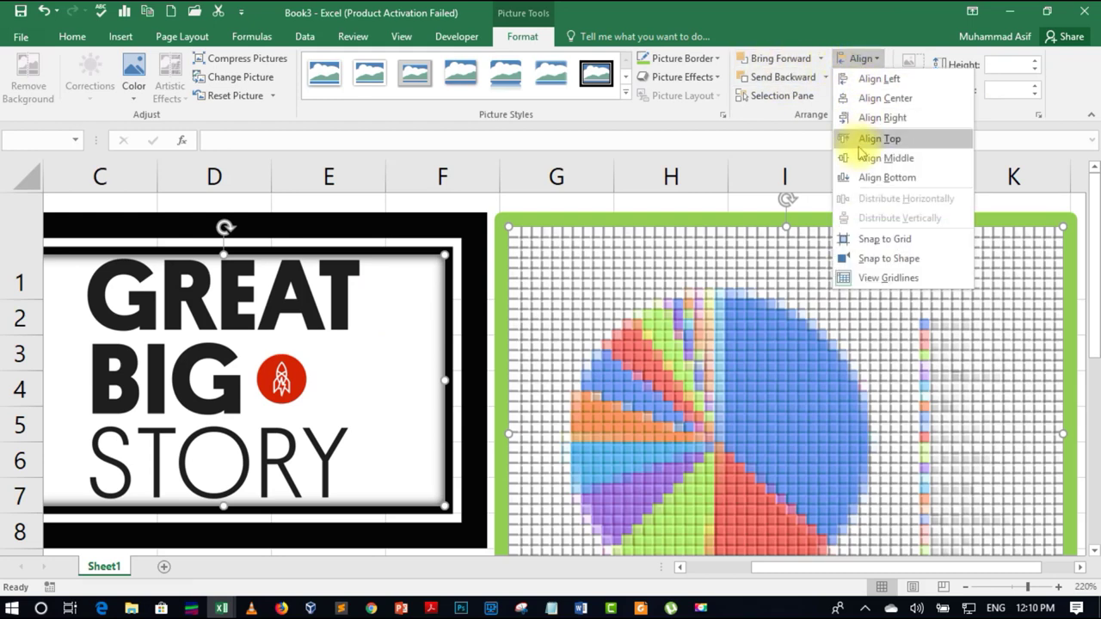
{"action": "left_click", "coordinate": [869, 178]}
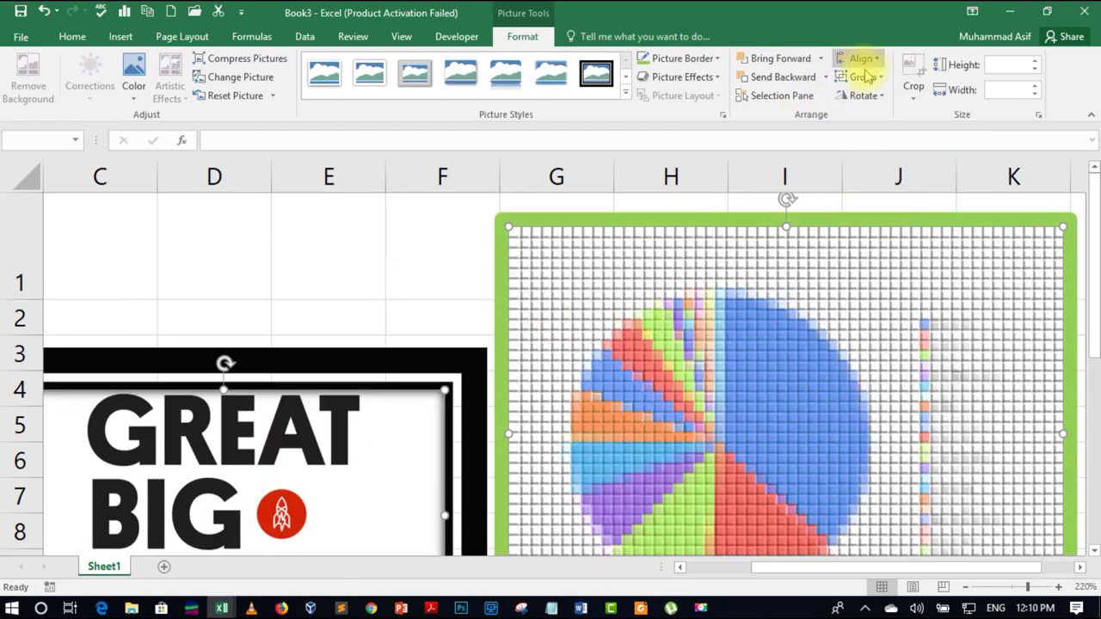
- Realign the two pictures' tops, leaving them ungrouped
{"action": "left_click", "coordinate": [858, 58]}
{"action": "left_click", "coordinate": [877, 139]}
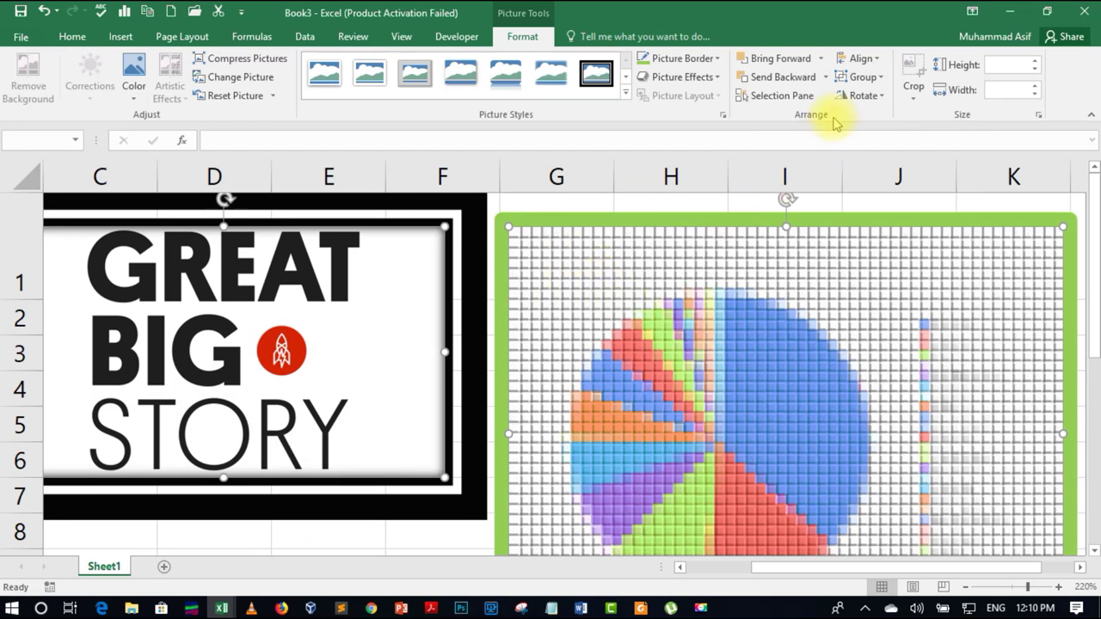
{"action": "left_click", "coordinate": [864, 77]}
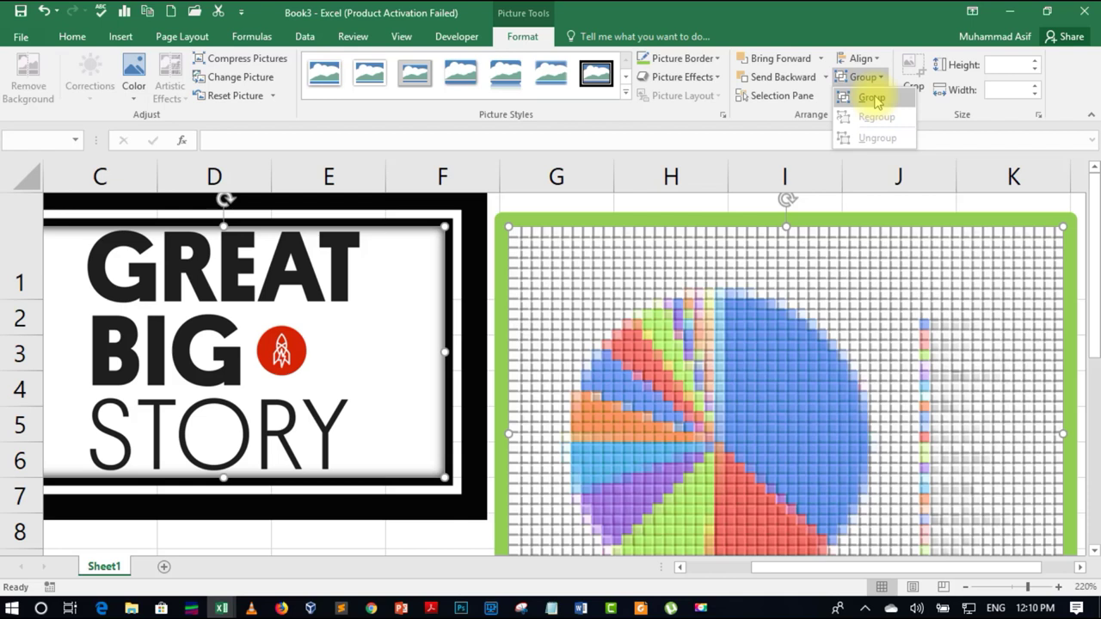
{"action": "left_click", "coordinate": [961, 141]}
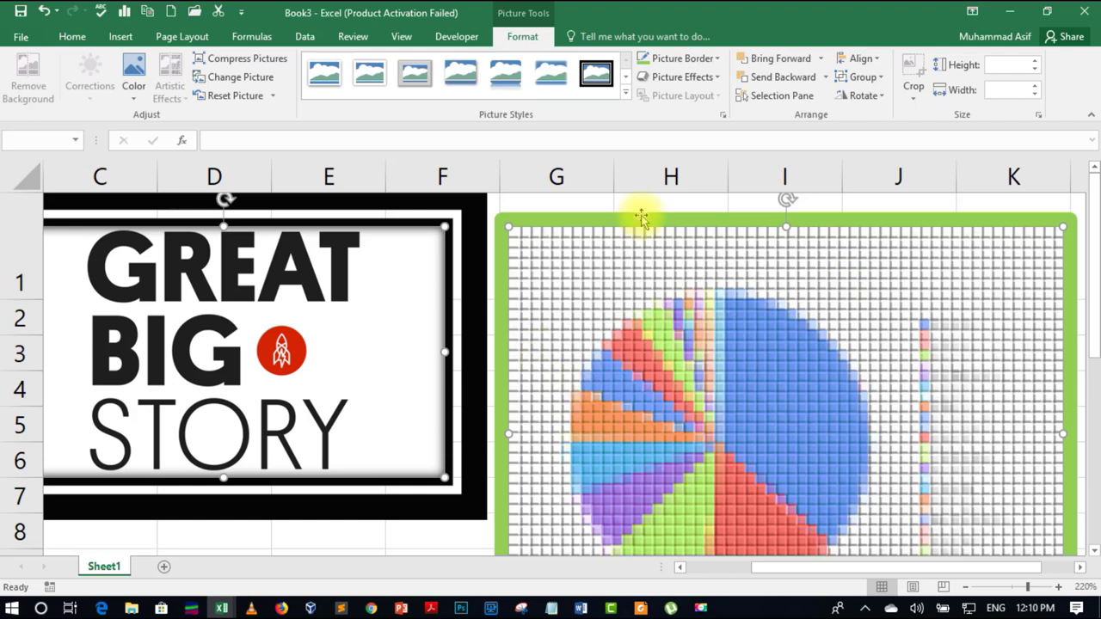
- Select only the pie chart picture and step its height to 2.7", making it 3.62" wide
{"action": "left_click", "coordinate": [300, 541]}
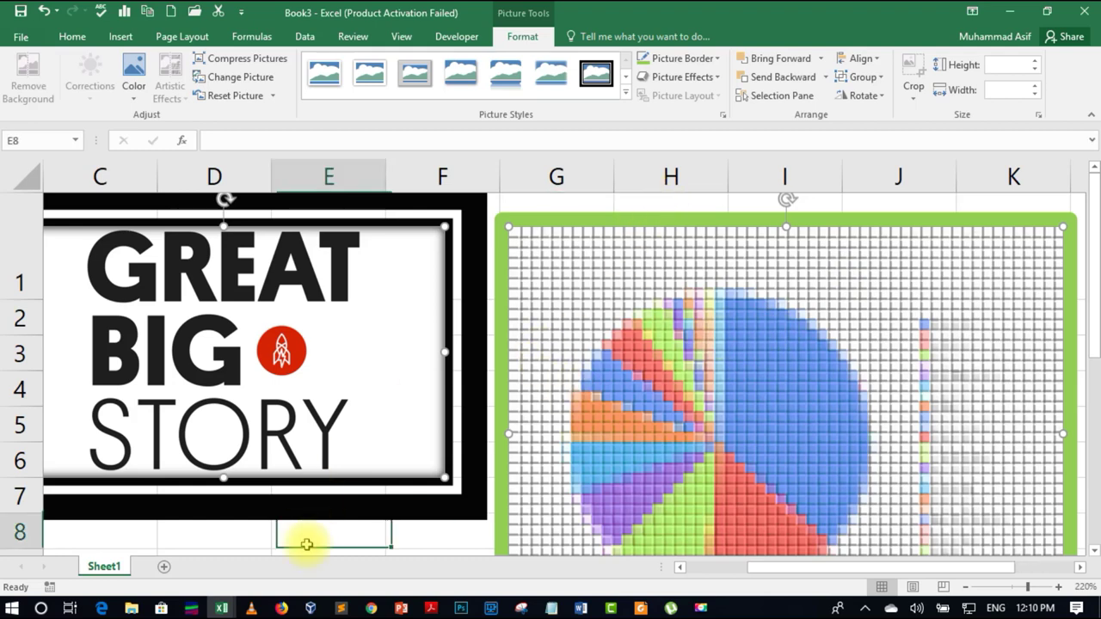
{"action": "left_click", "coordinate": [705, 409]}
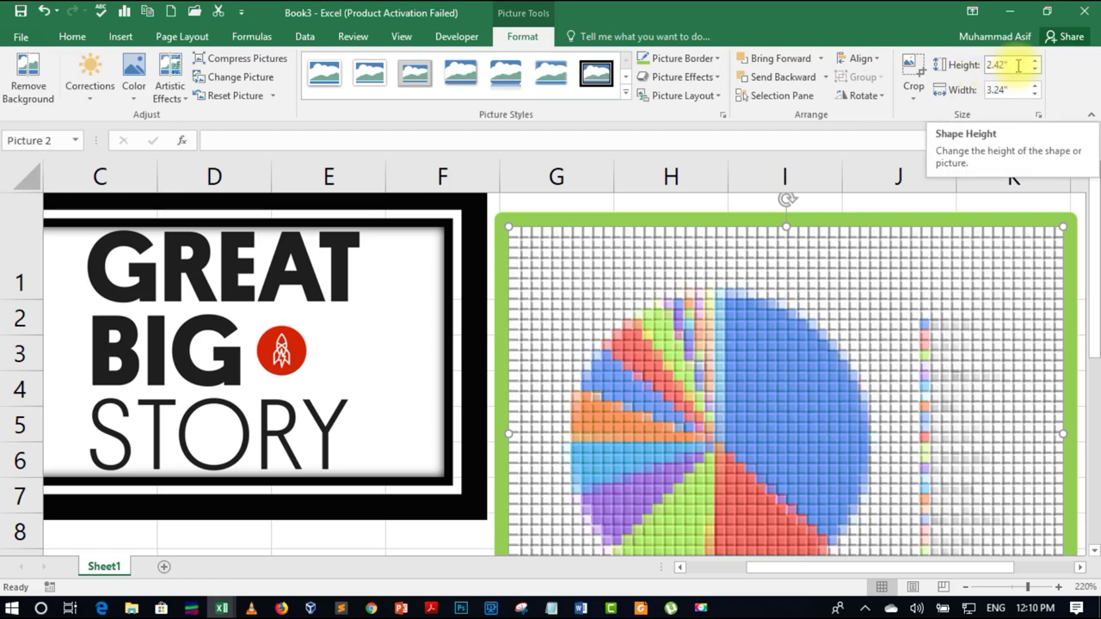
{"action": "left_click", "coordinate": [1035, 61]}
{"action": "left_click", "coordinate": [1035, 61]}
{"action": "left_click", "coordinate": [1035, 61]}
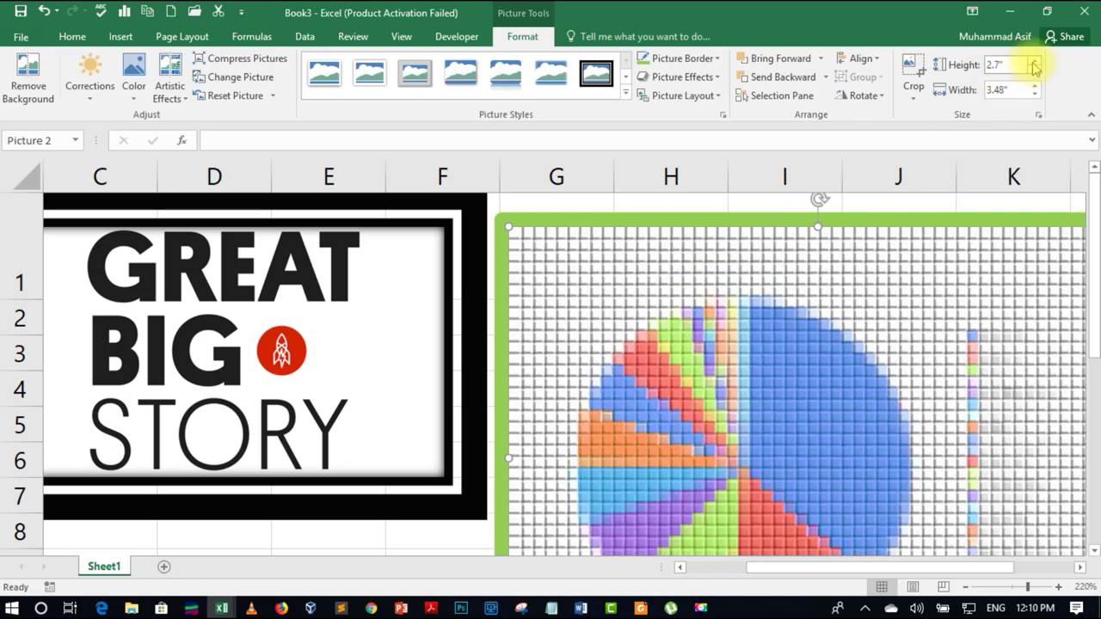
{"action": "left_click", "coordinate": [1034, 72]}
{"action": "left_click", "coordinate": [1034, 73]}
{"action": "left_click", "coordinate": [1035, 72]}
{"action": "left_click", "coordinate": [1034, 72]}
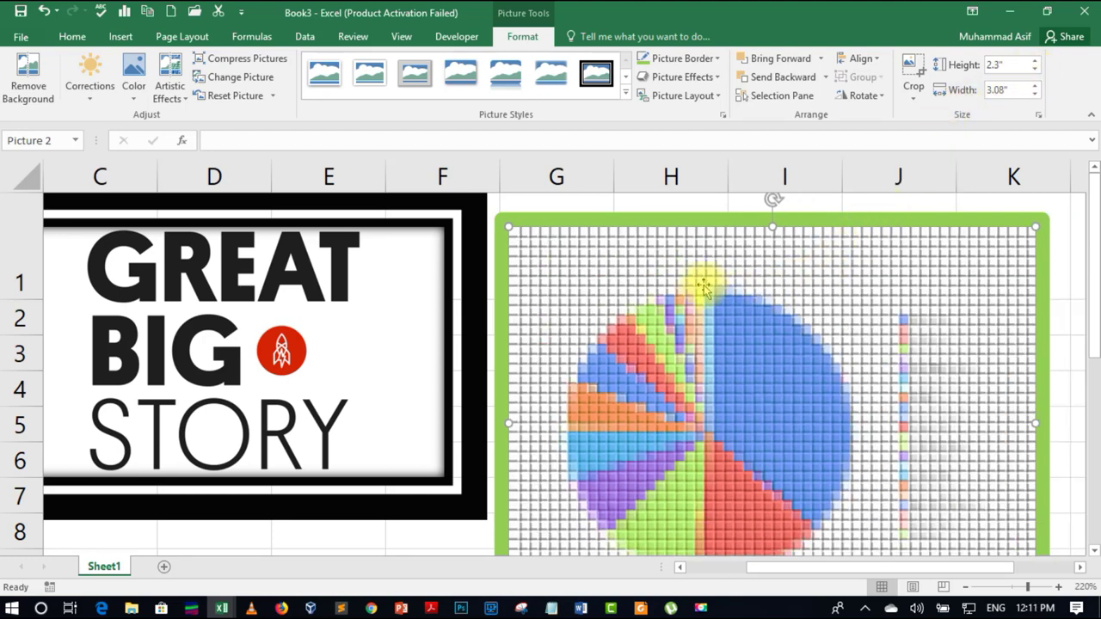
{"action": "left_click", "coordinate": [1039, 62]}
{"action": "left_click", "coordinate": [1039, 62]}
{"action": "left_click", "coordinate": [1039, 62]}
{"action": "left_click", "coordinate": [1039, 62]}
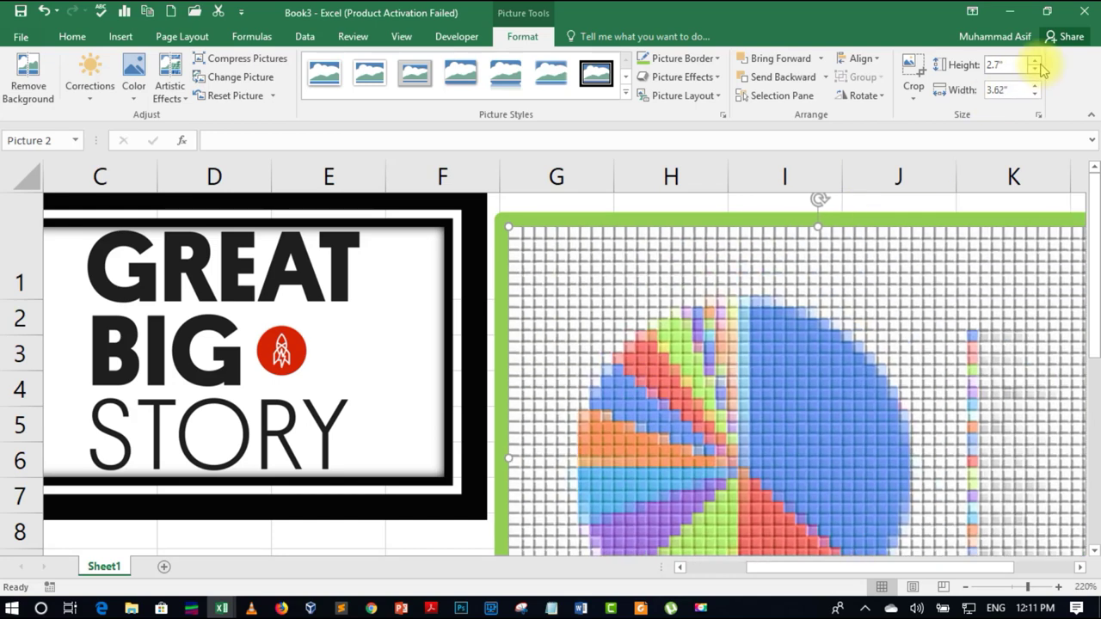
- Start cropping the pie chart picture and zoom out to see the whole picture
{"action": "left_click", "coordinate": [914, 96]}
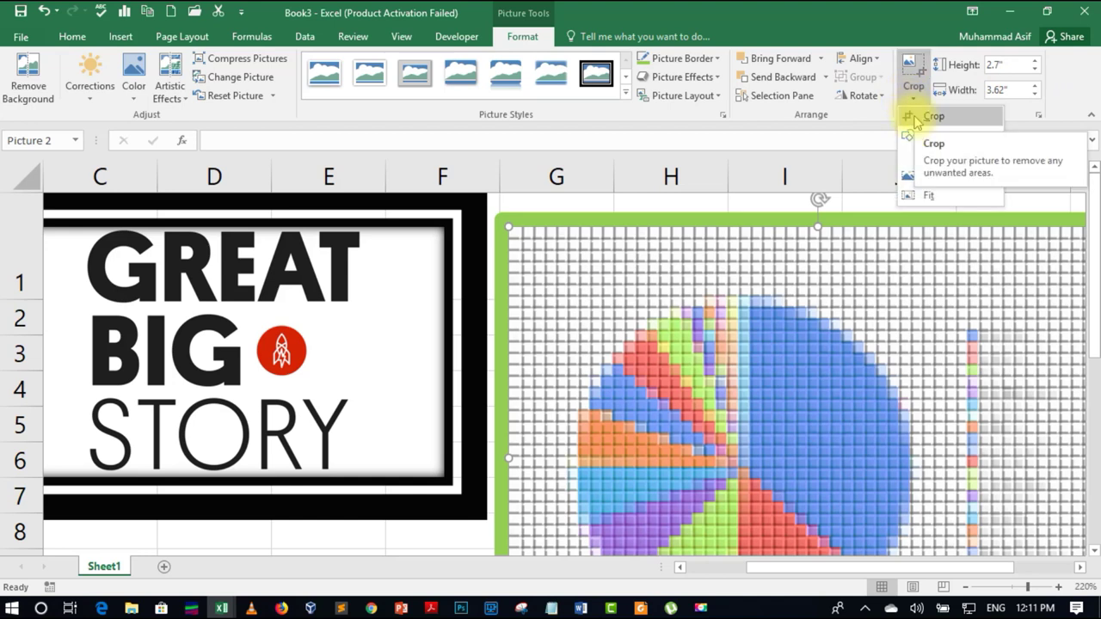
{"action": "left_click", "coordinate": [917, 117]}
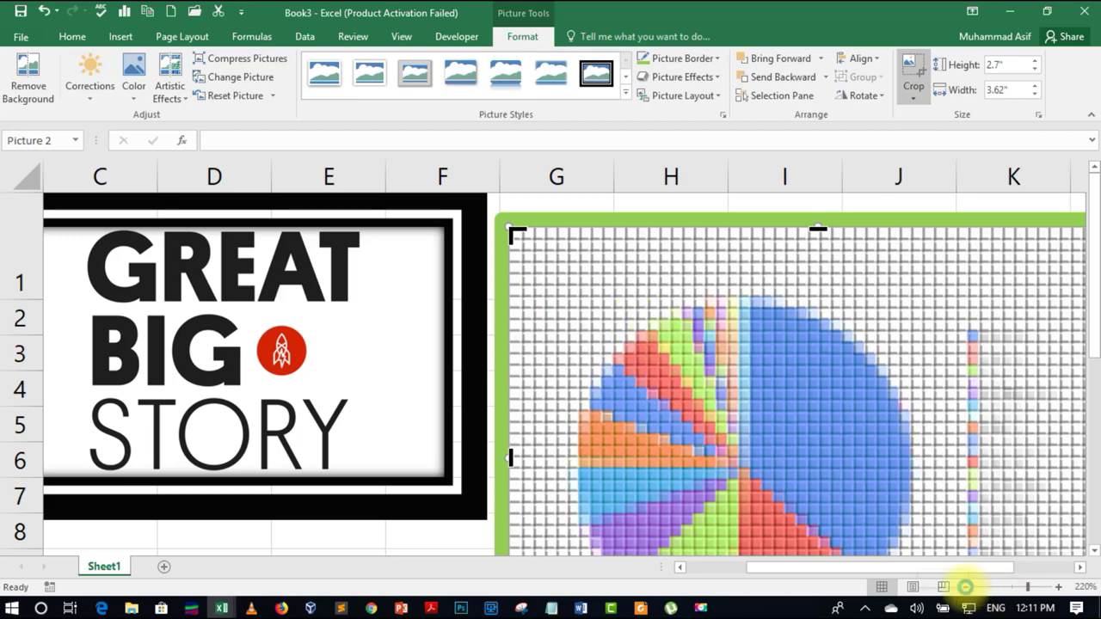
{"action": "left_click", "coordinate": [965, 587]}
{"action": "double_click", "coordinate": [965, 587]}
{"action": "double_click", "coordinate": [966, 586]}
{"action": "double_click", "coordinate": [965, 587]}
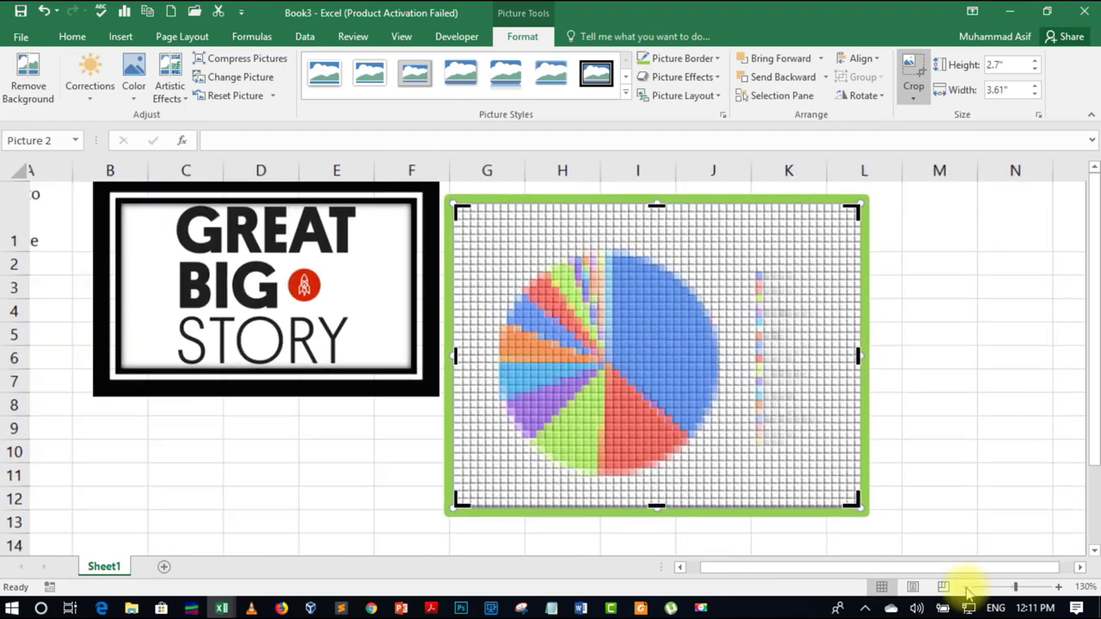
{"action": "double_click", "coordinate": [965, 587]}
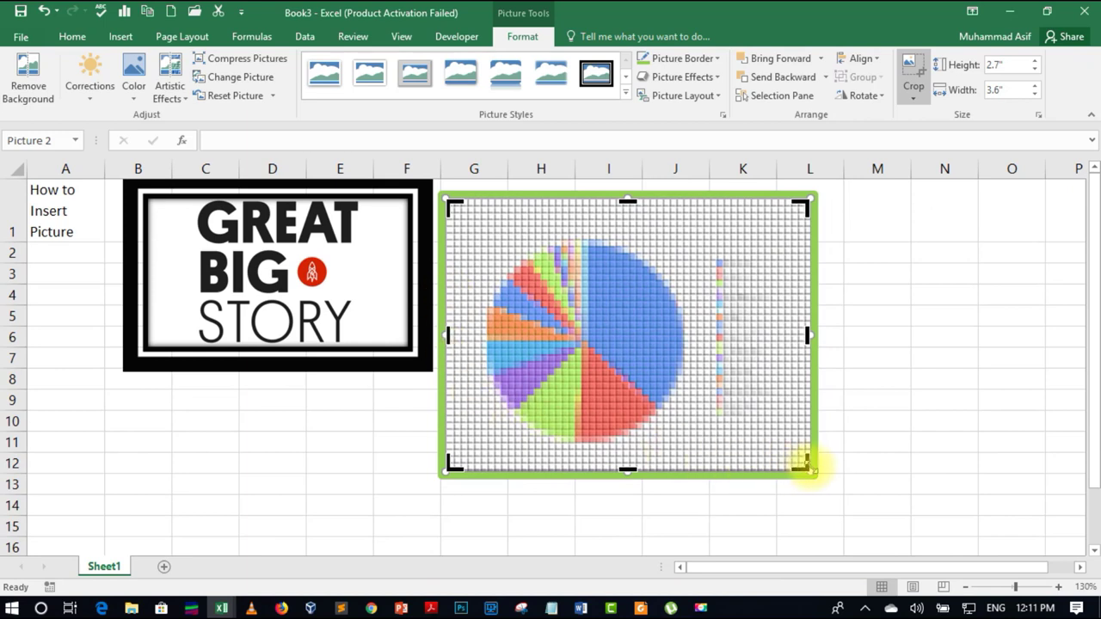
- Trim away the legend and blank edges, cropping the picture to 2.16" by 2.04"
{"action": "mouse_move", "coordinate": [800, 465]}
{"action": "left_mouse_down"}
{"action": "mouse_move", "coordinate": [678, 432]}
{"action": "mouse_move", "coordinate": [679, 448]}
{"action": "left_mouse_up"}
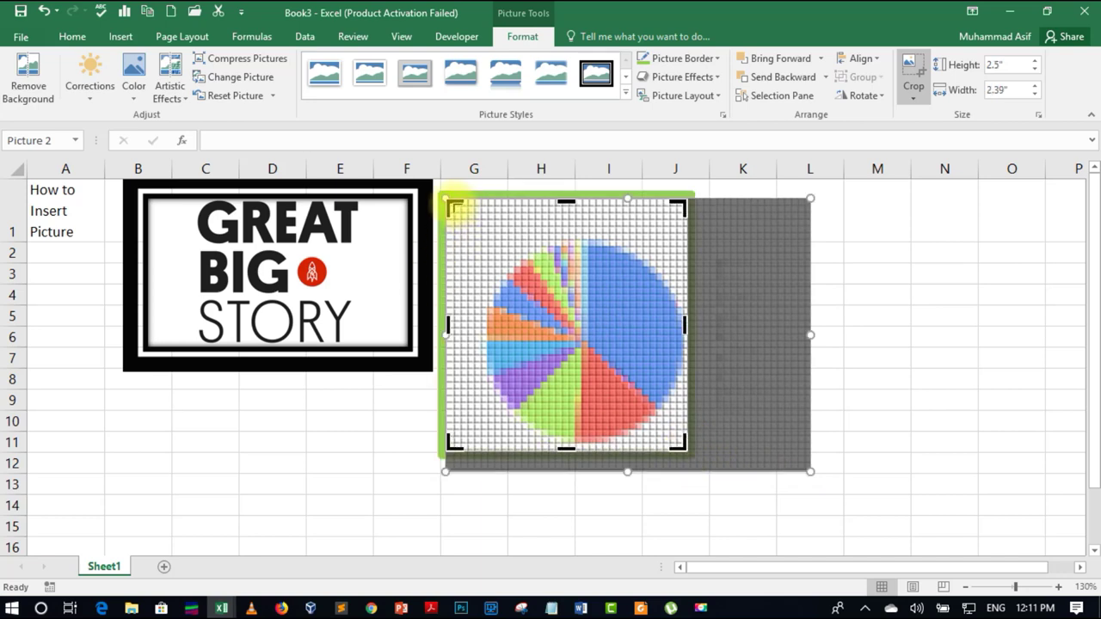
{"action": "mouse_move", "coordinate": [449, 203]}
{"action": "left_mouse_down"}
{"action": "mouse_move", "coordinate": [492, 222]}
{"action": "mouse_move", "coordinate": [482, 245]}
{"action": "mouse_move", "coordinate": [483, 234]}
{"action": "left_mouse_up"}
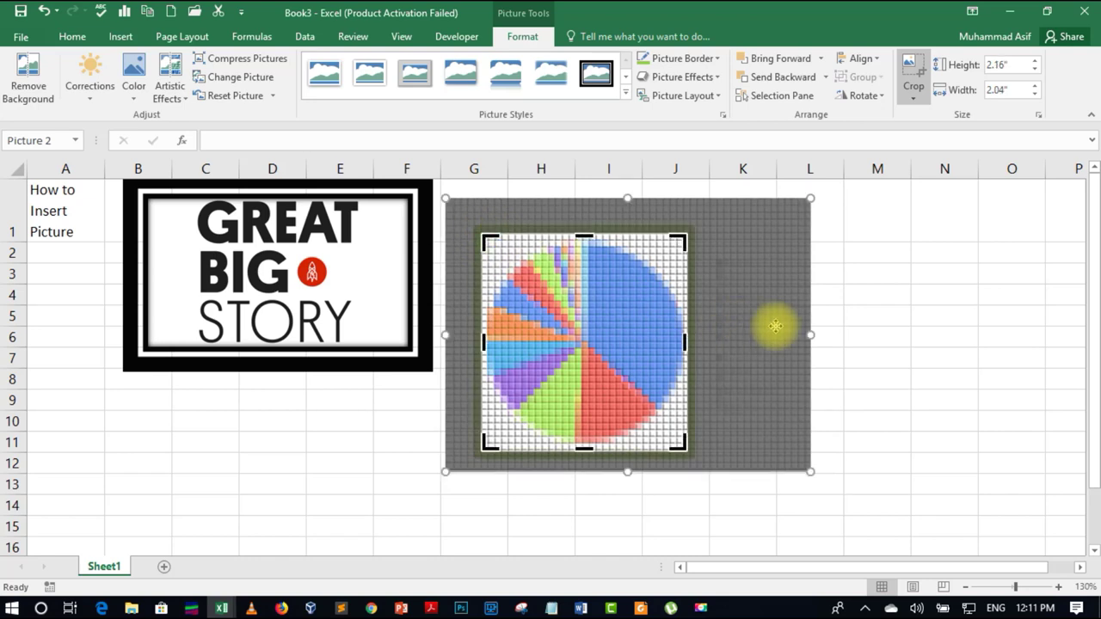
{"action": "left_click", "coordinate": [918, 336]}
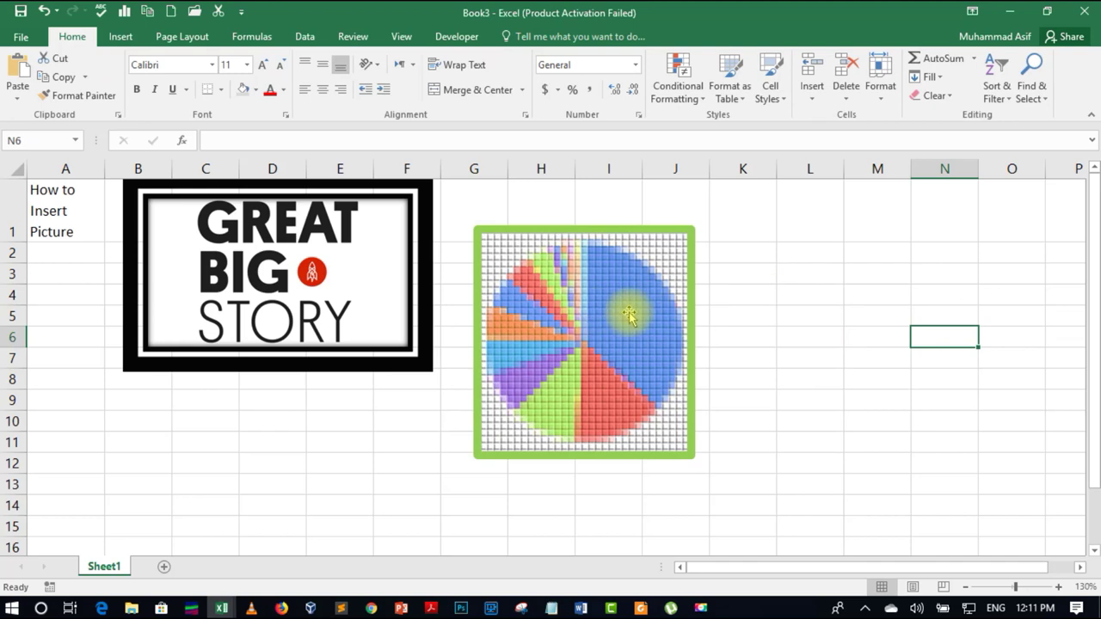
{"action": "left_click", "coordinate": [675, 308]}
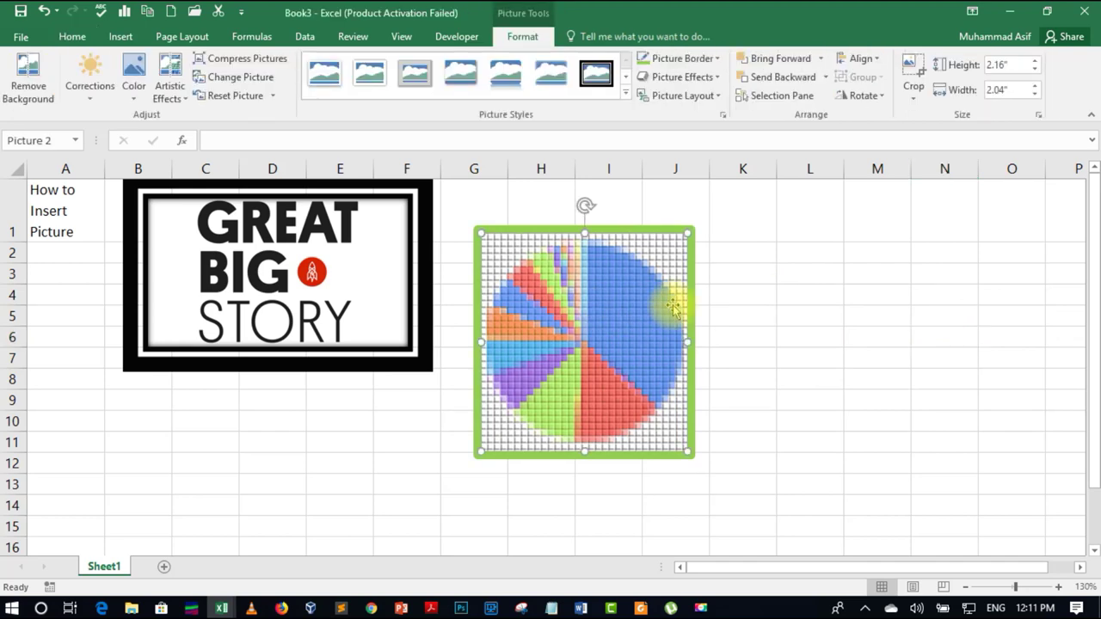